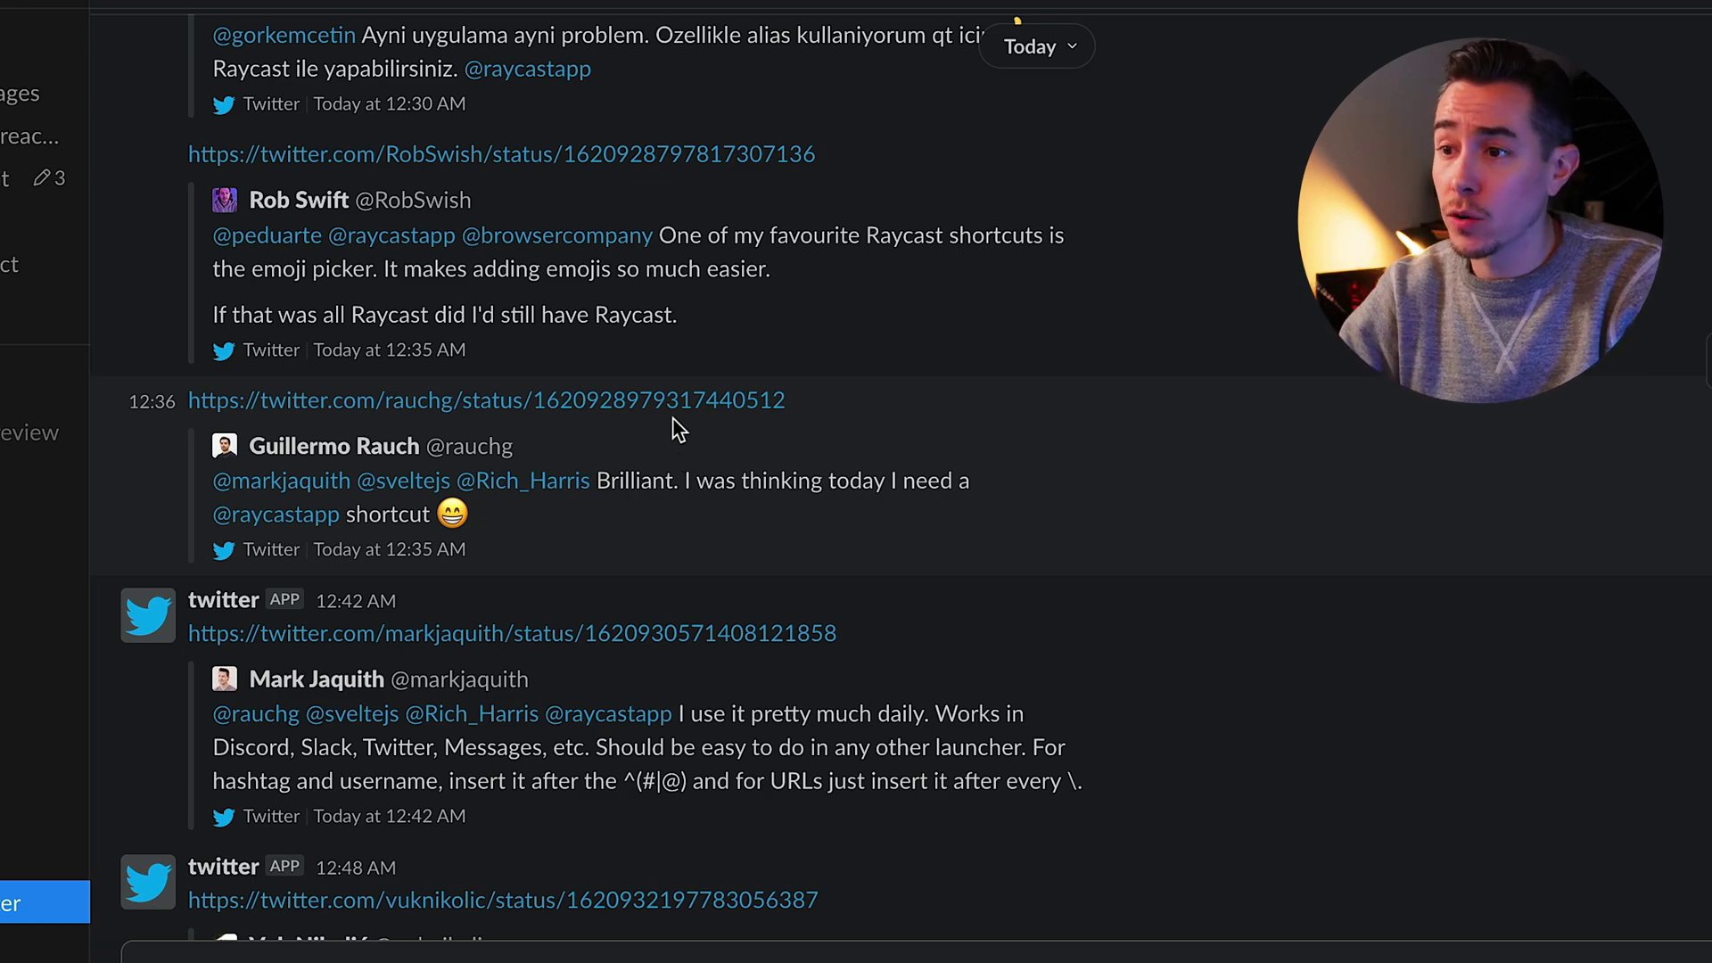
Step: Open the Slack-linked tweet on the business case for SvelteKit in Twitter
left_click(669, 401)
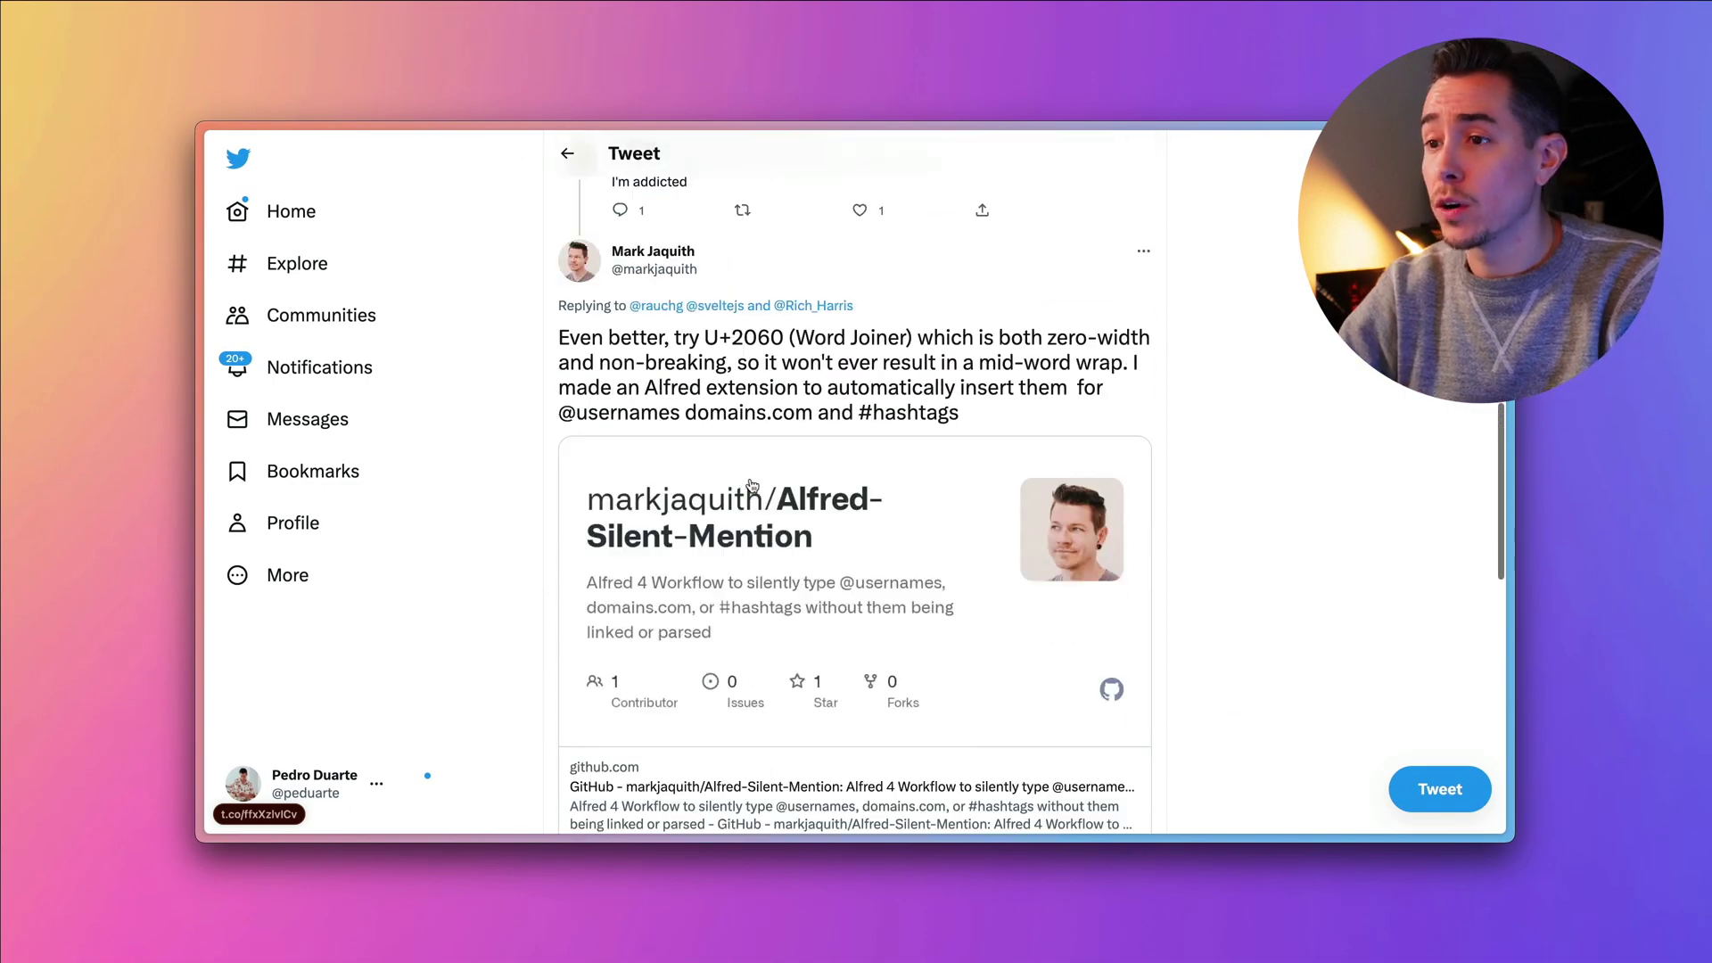
scroll(750, 485, "down", 6)
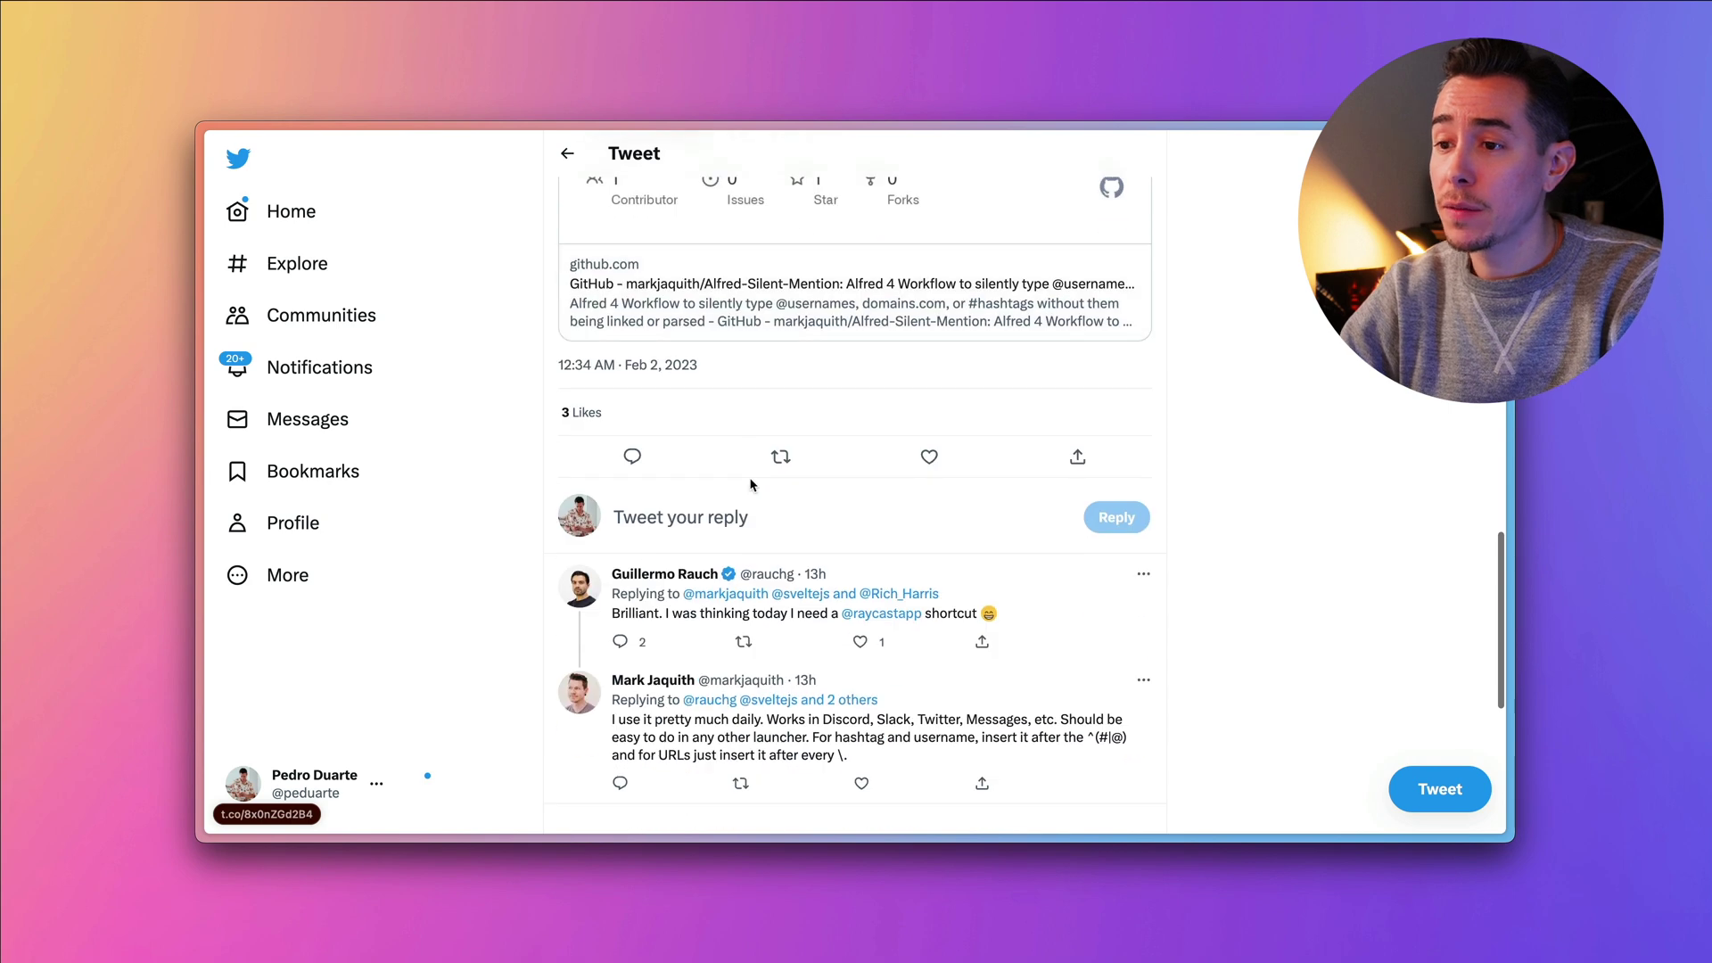
scroll(750, 485, "down", 2)
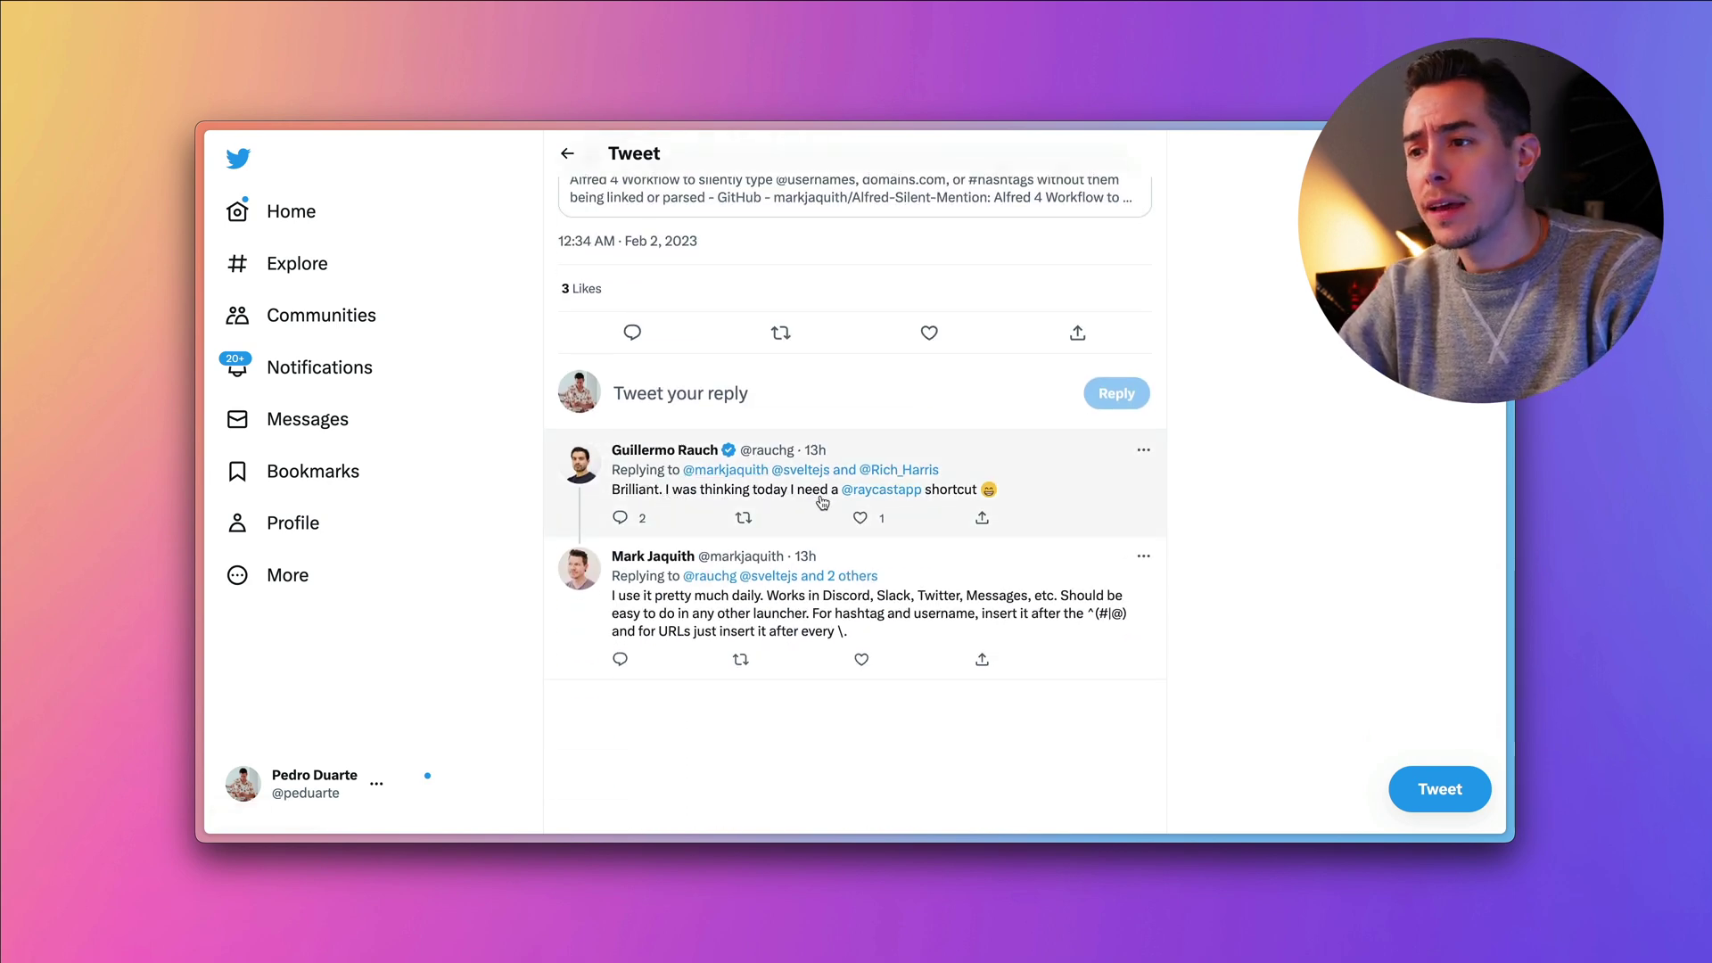
scroll(822, 502, "up", 8)
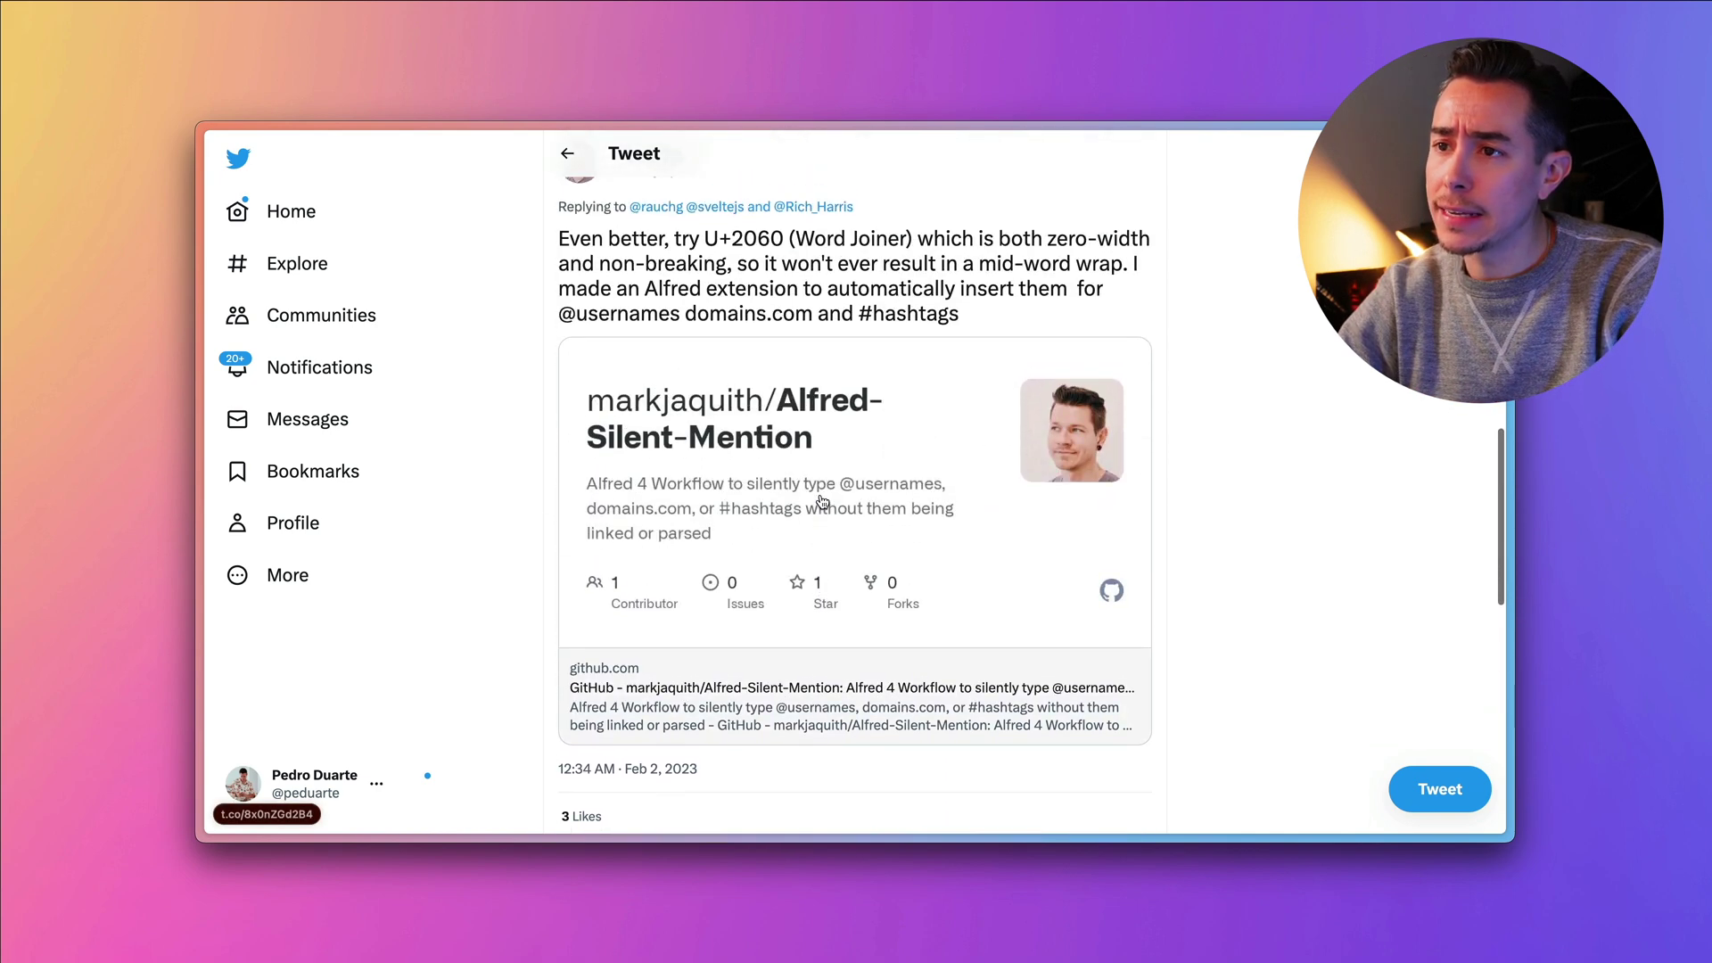
scroll(822, 502, "up", 1)
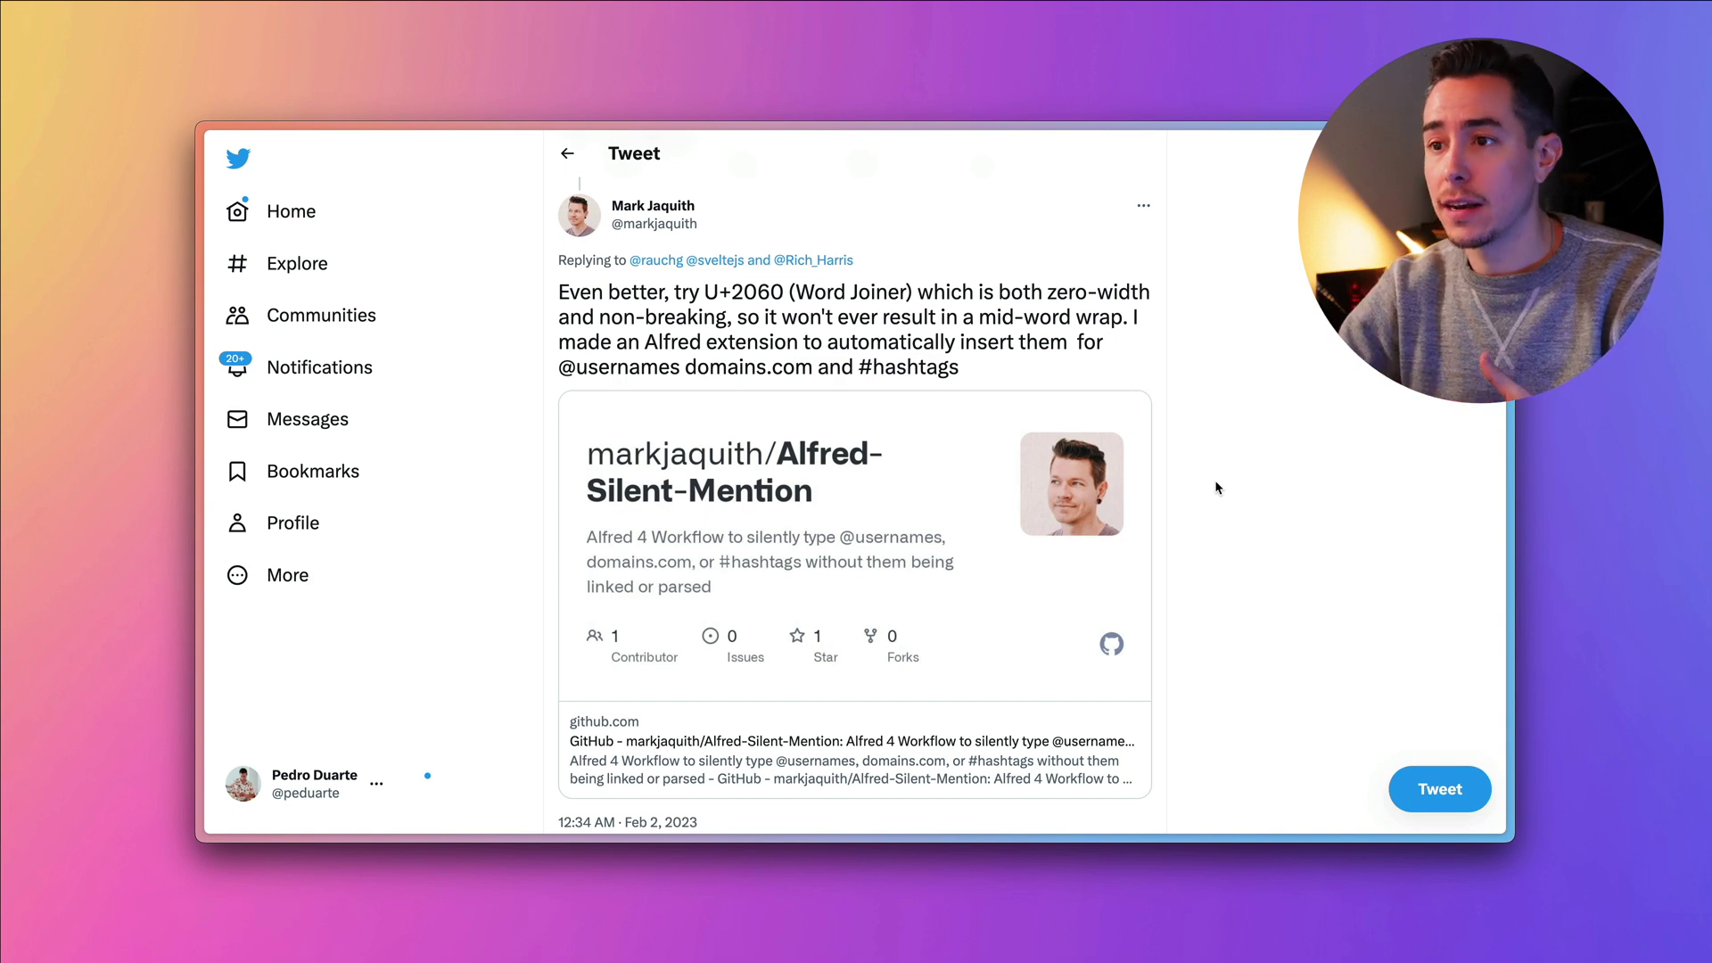
scroll(1217, 488, "up", 6)
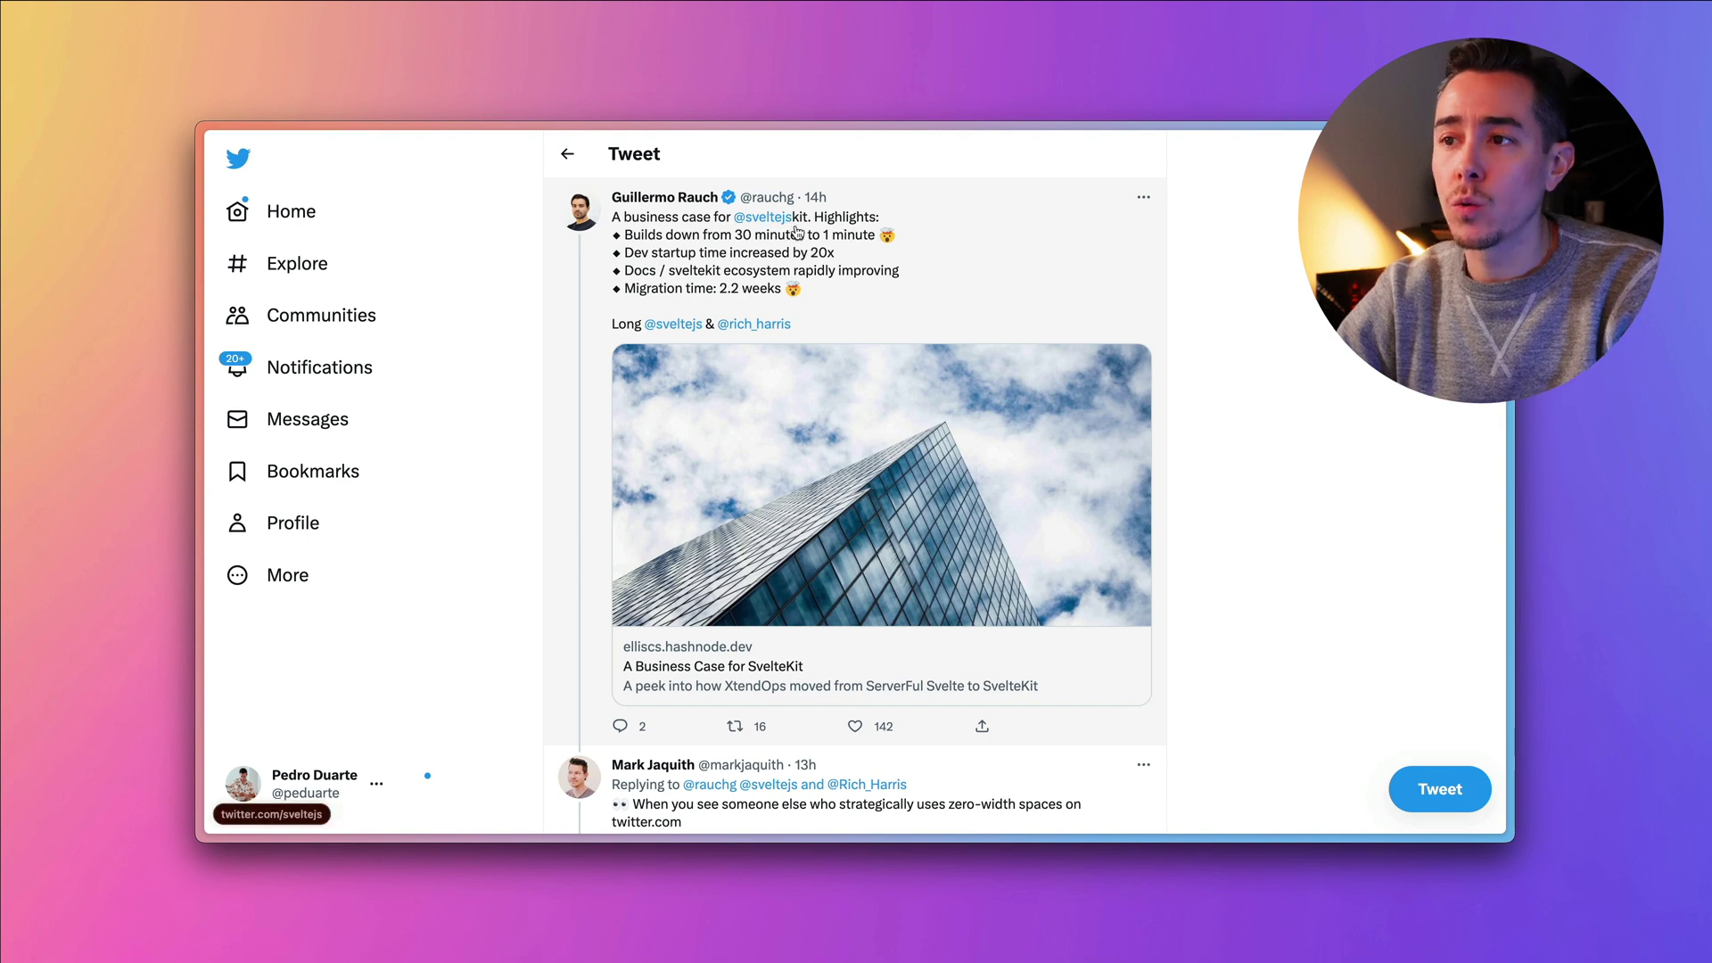
mouse_move(767, 230)
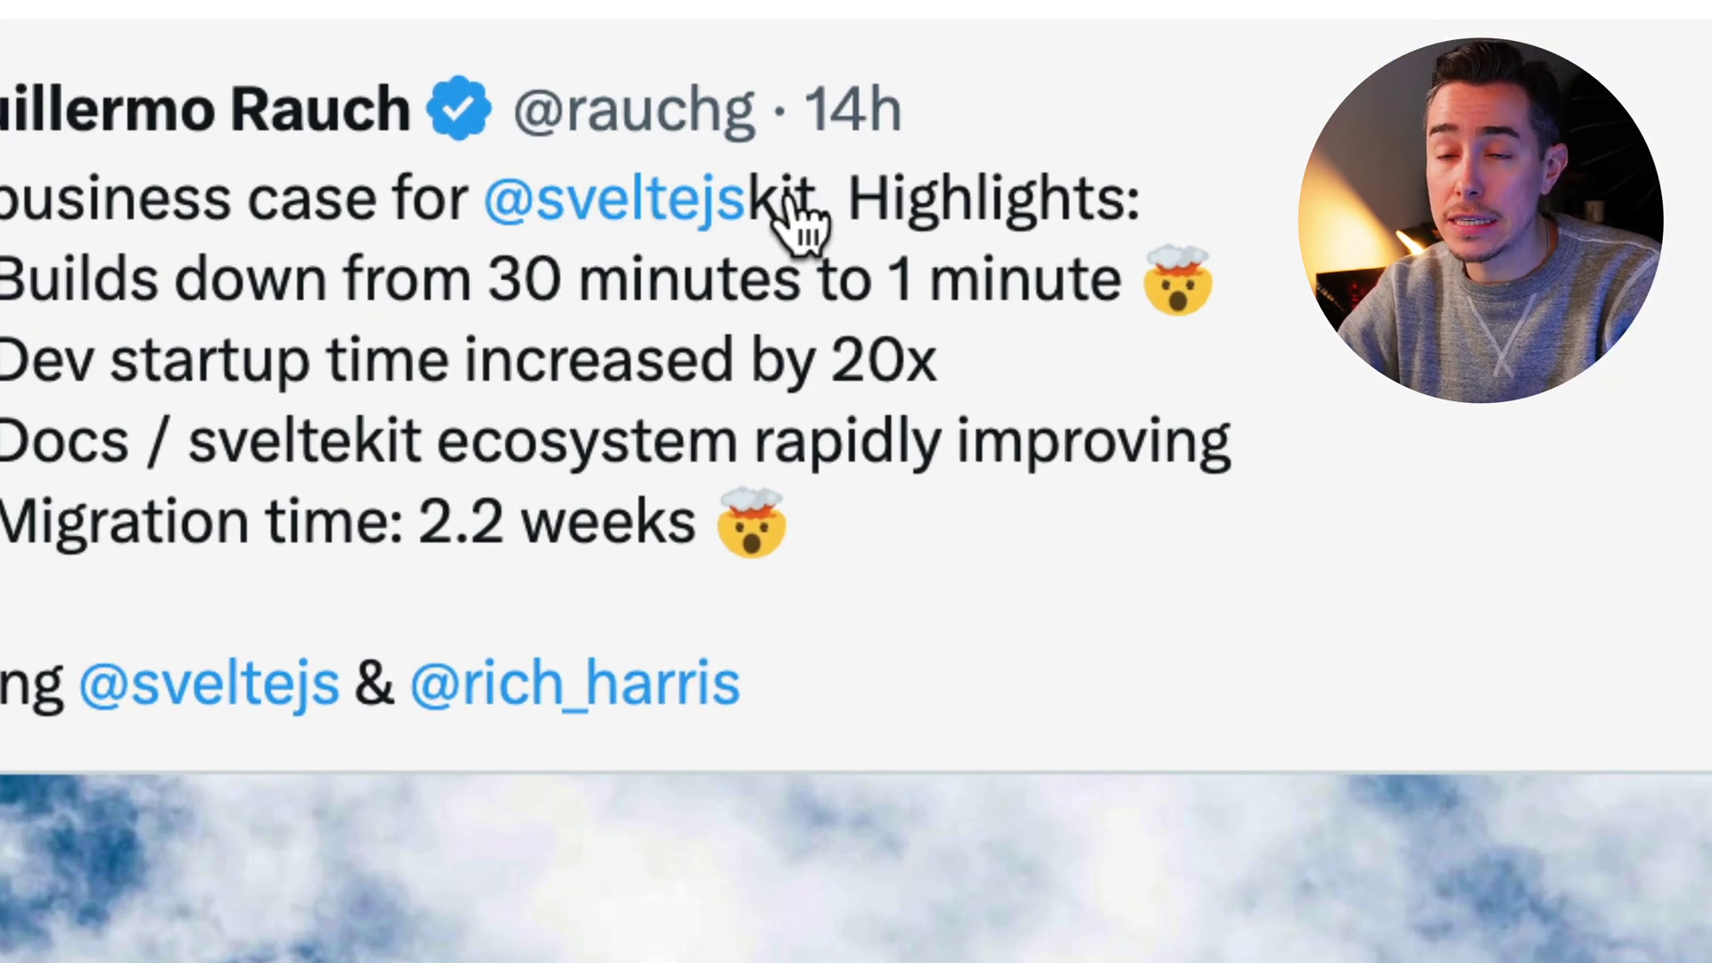
mouse_move(713, 214)
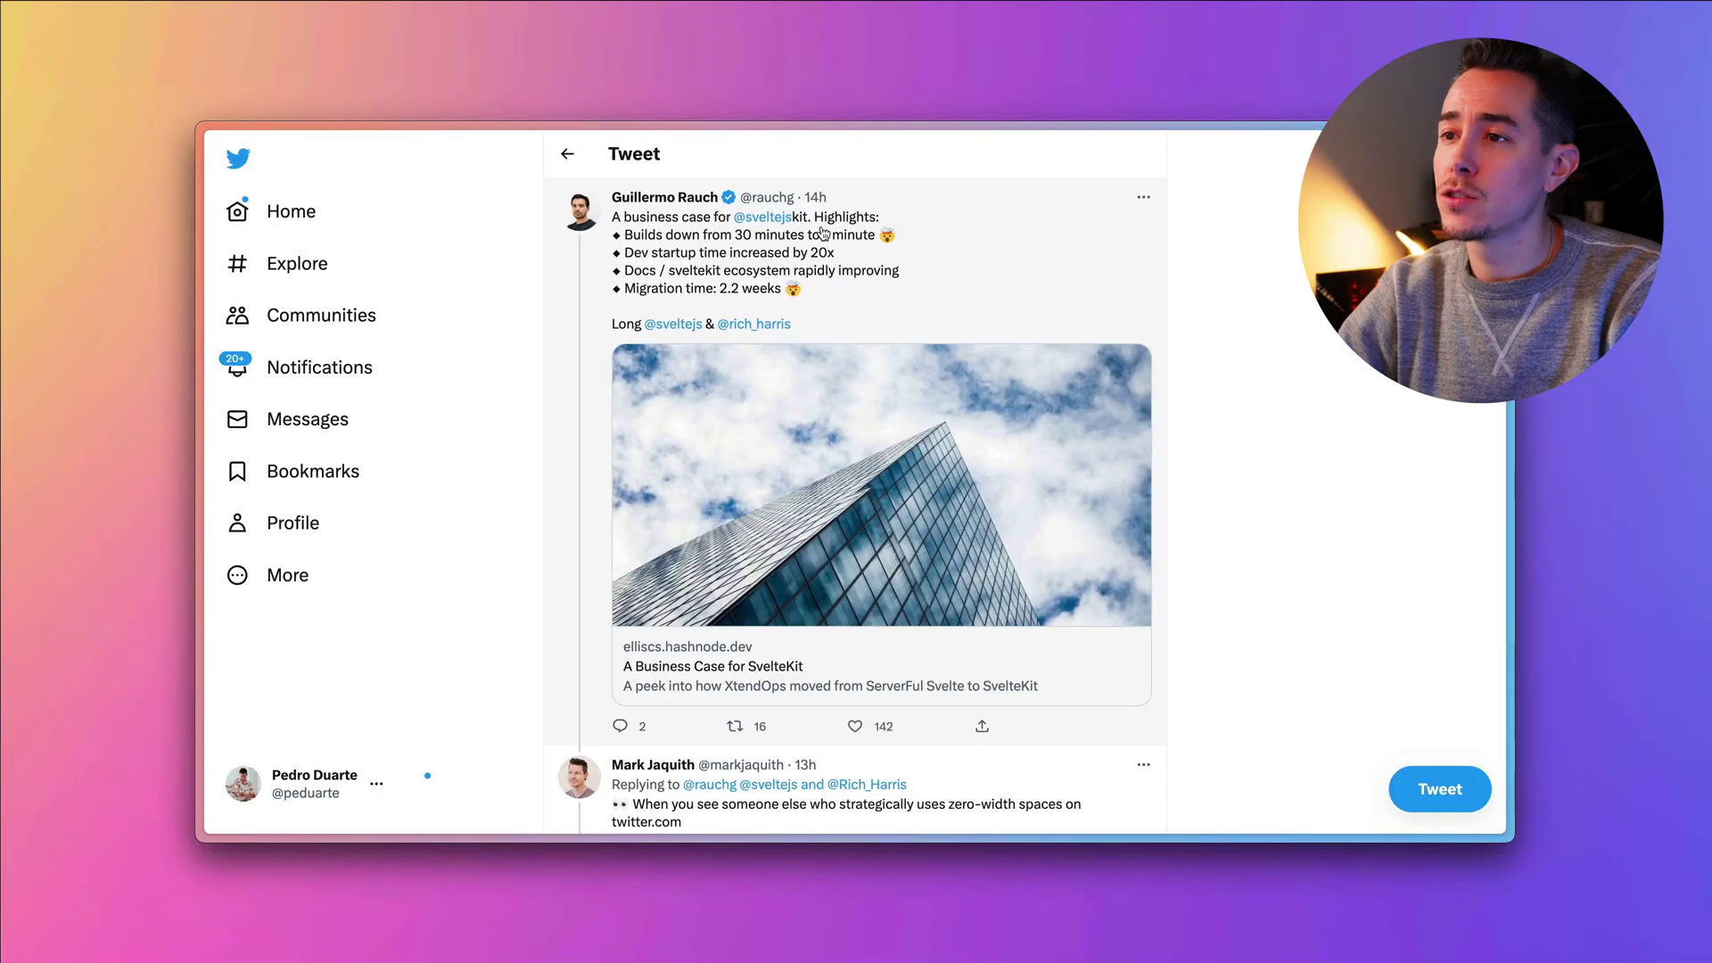
scroll(822, 233, "down", 15)
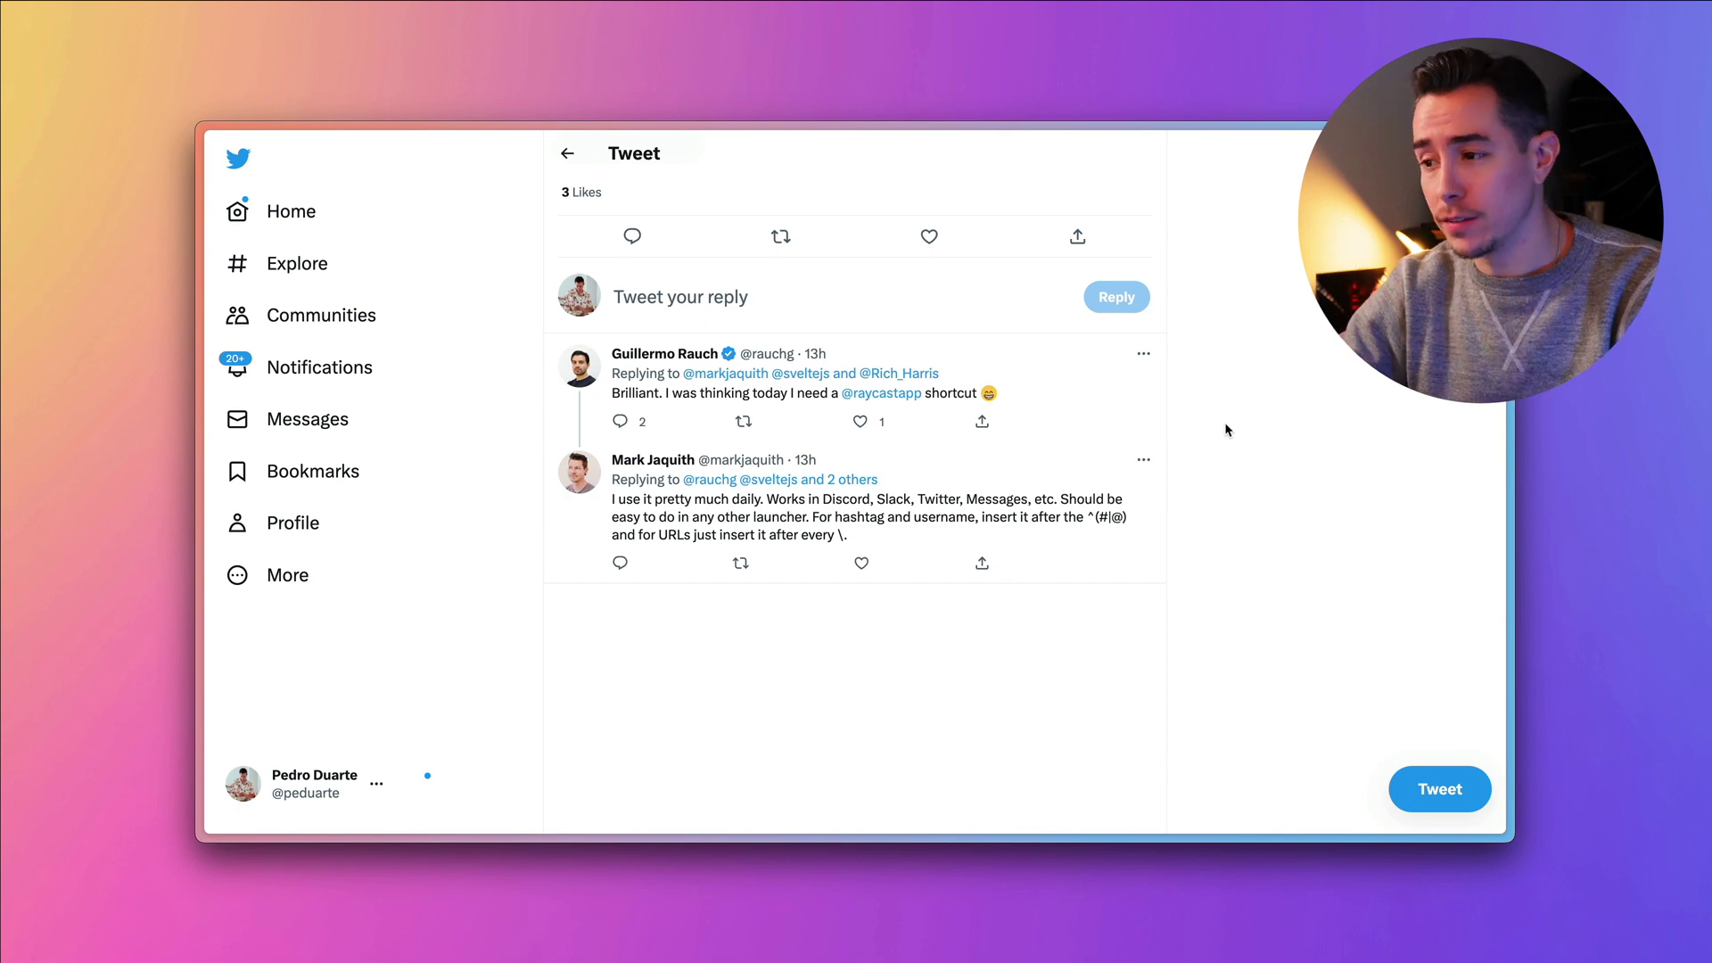
Step: Start a new tweet whose first line reads 'New API ready!'
left_click(1413, 787)
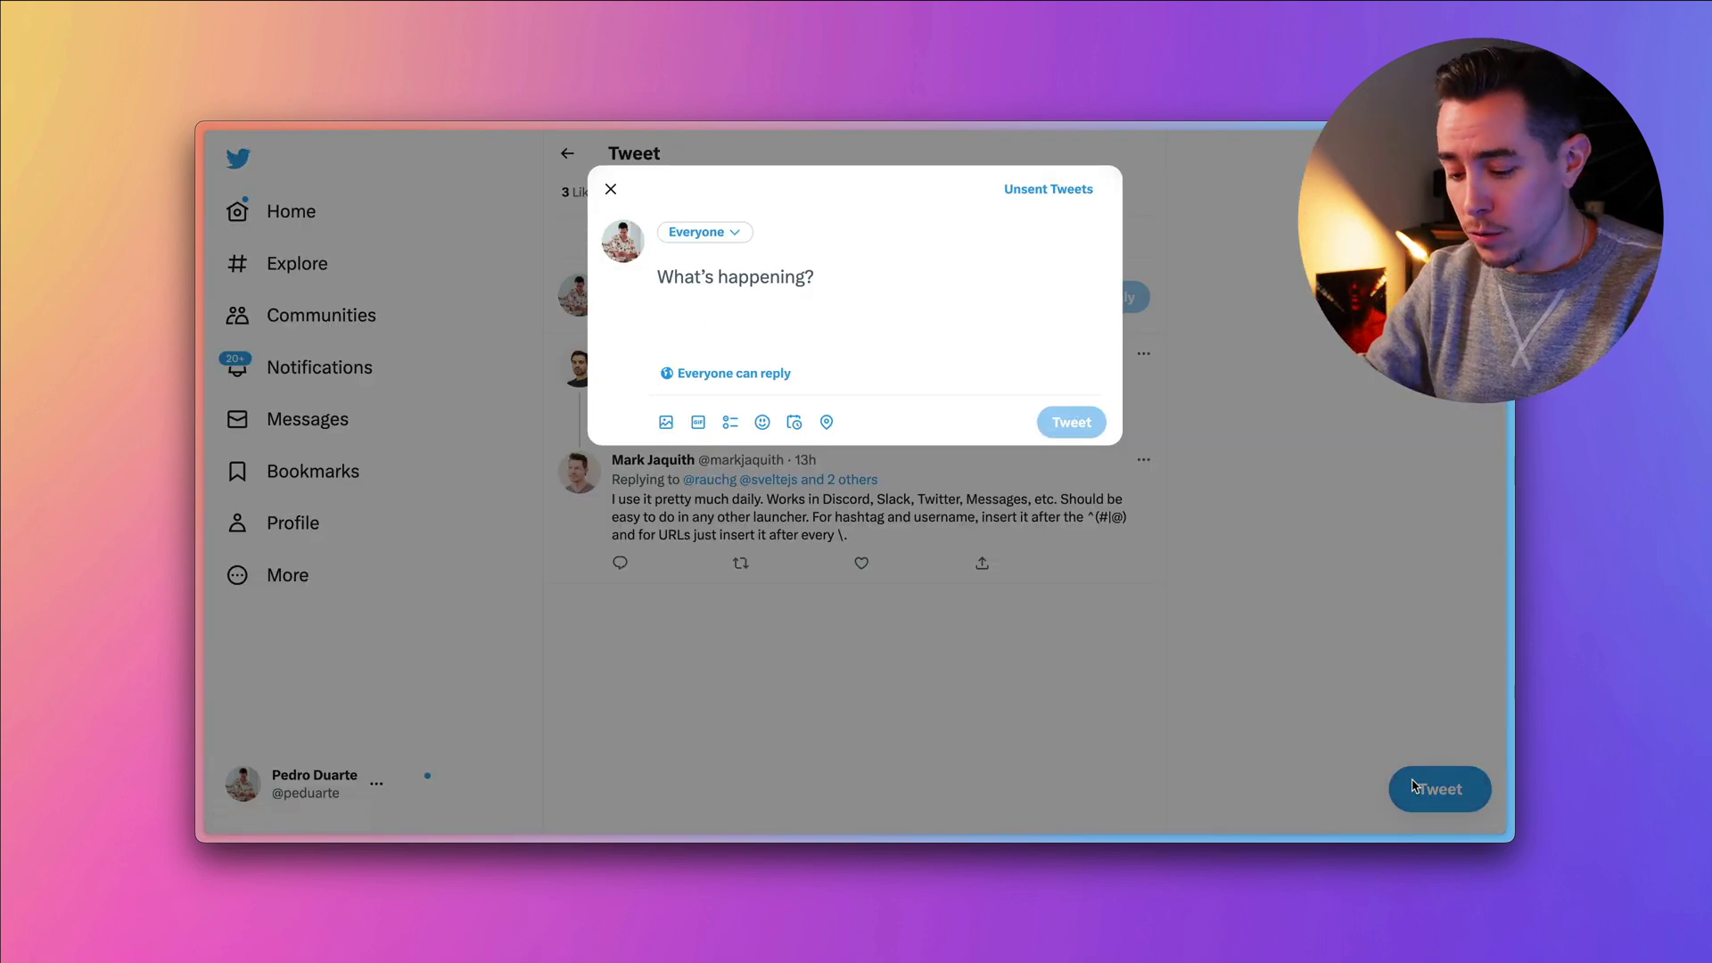
type("New API ")
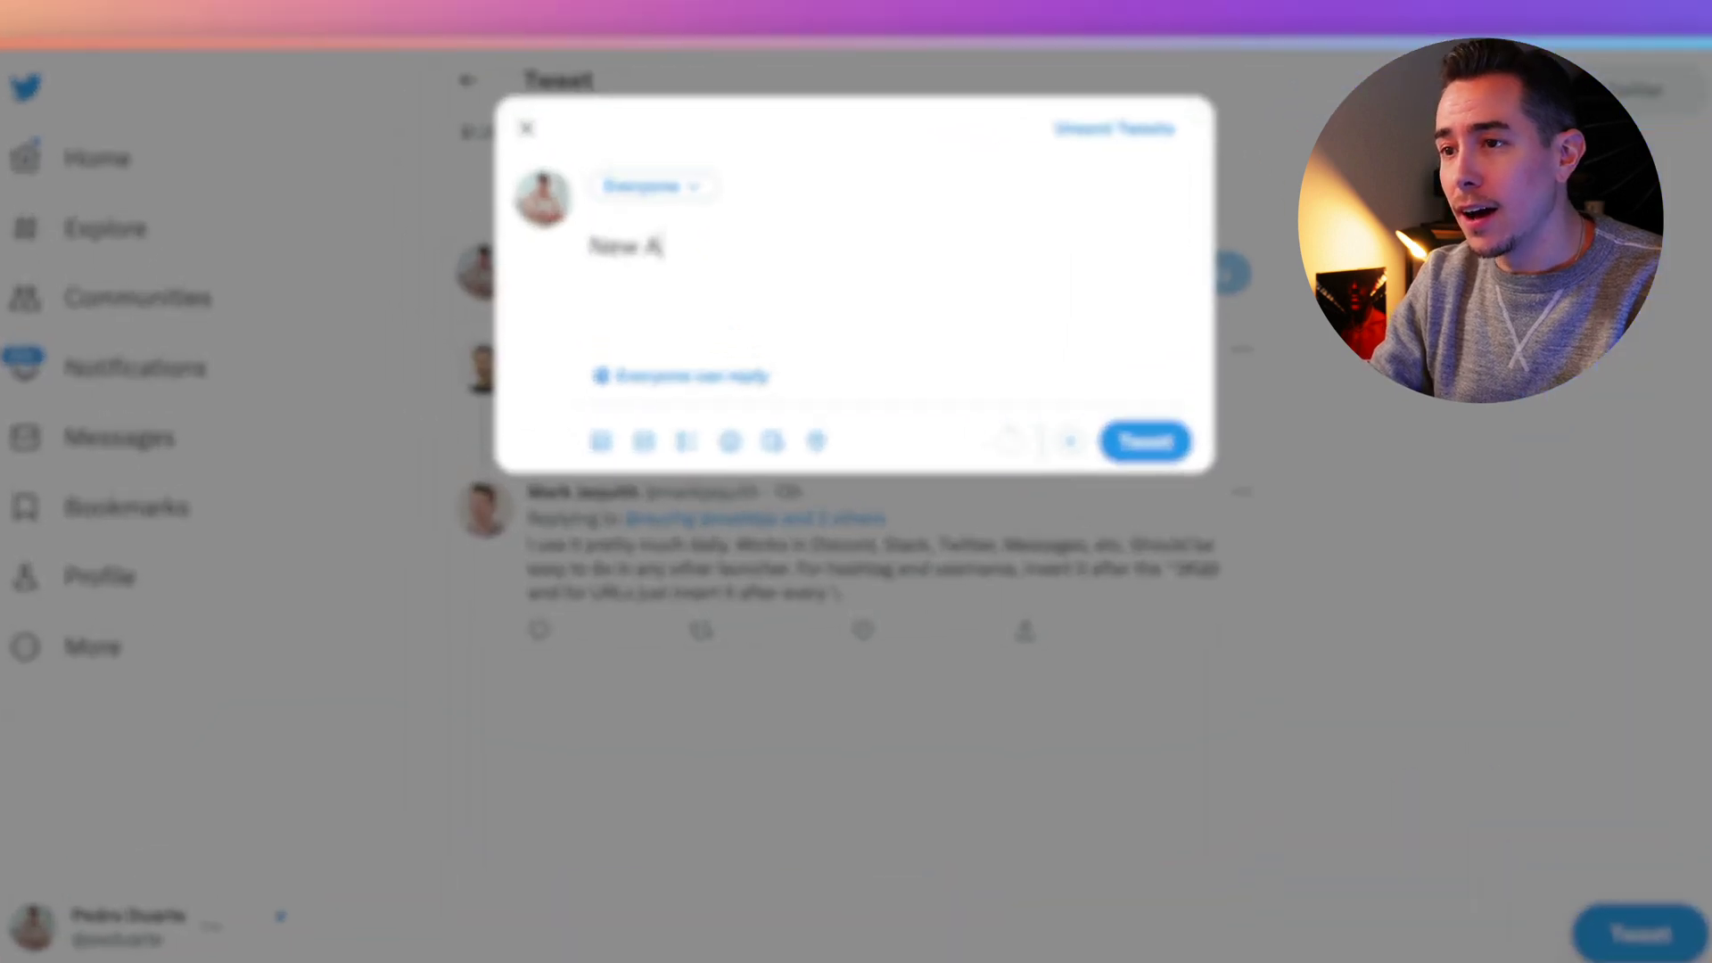
type("Read")
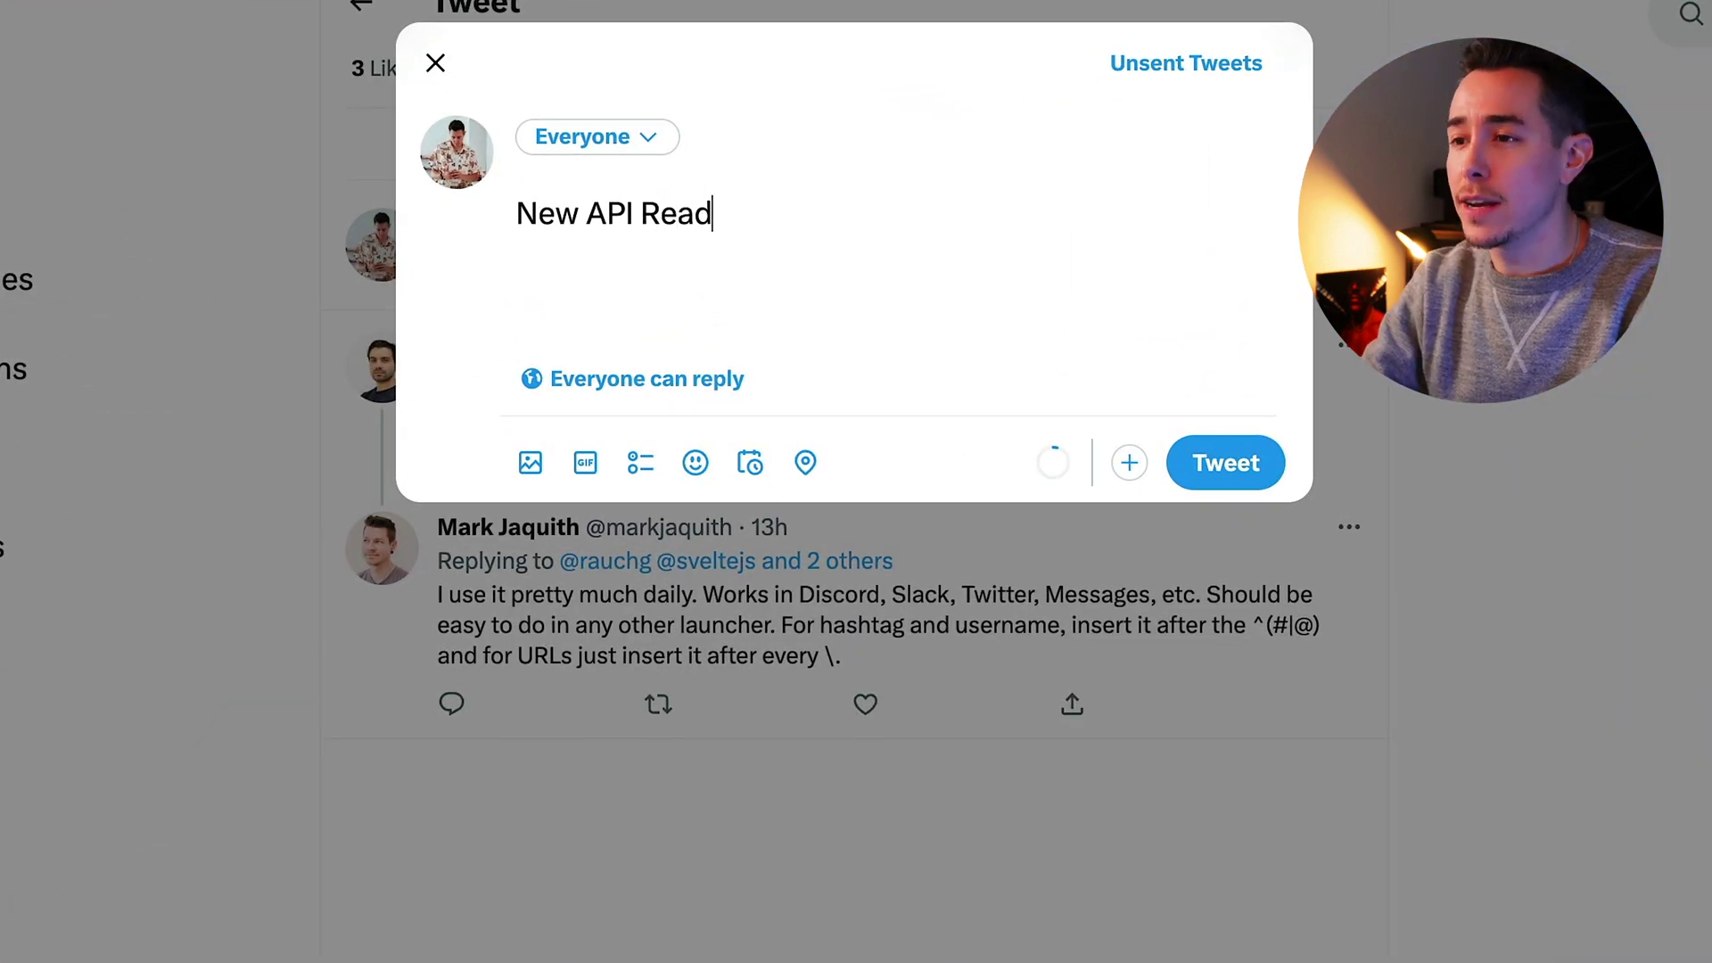
key("BackSpace")
key("BackSpace")
key("BackSpace")
key("BackSpace")
type("ready!")
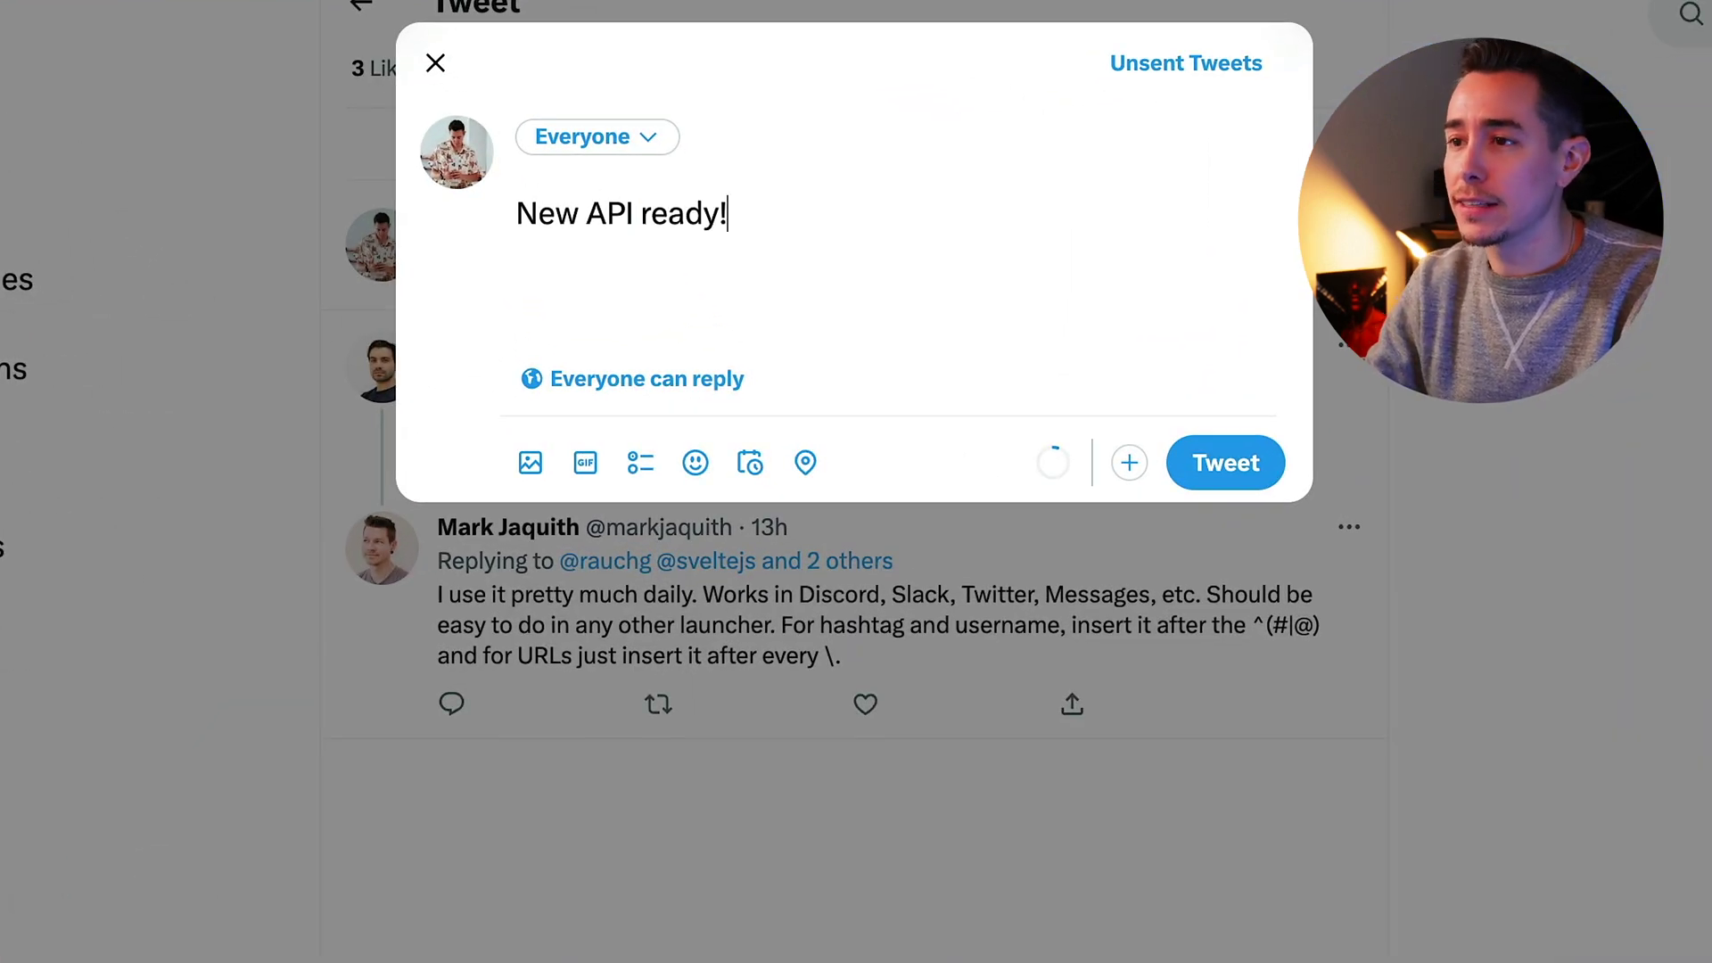
key("Return")
key("Return")
type("npmm")
key("BackSpace")
type("i ")
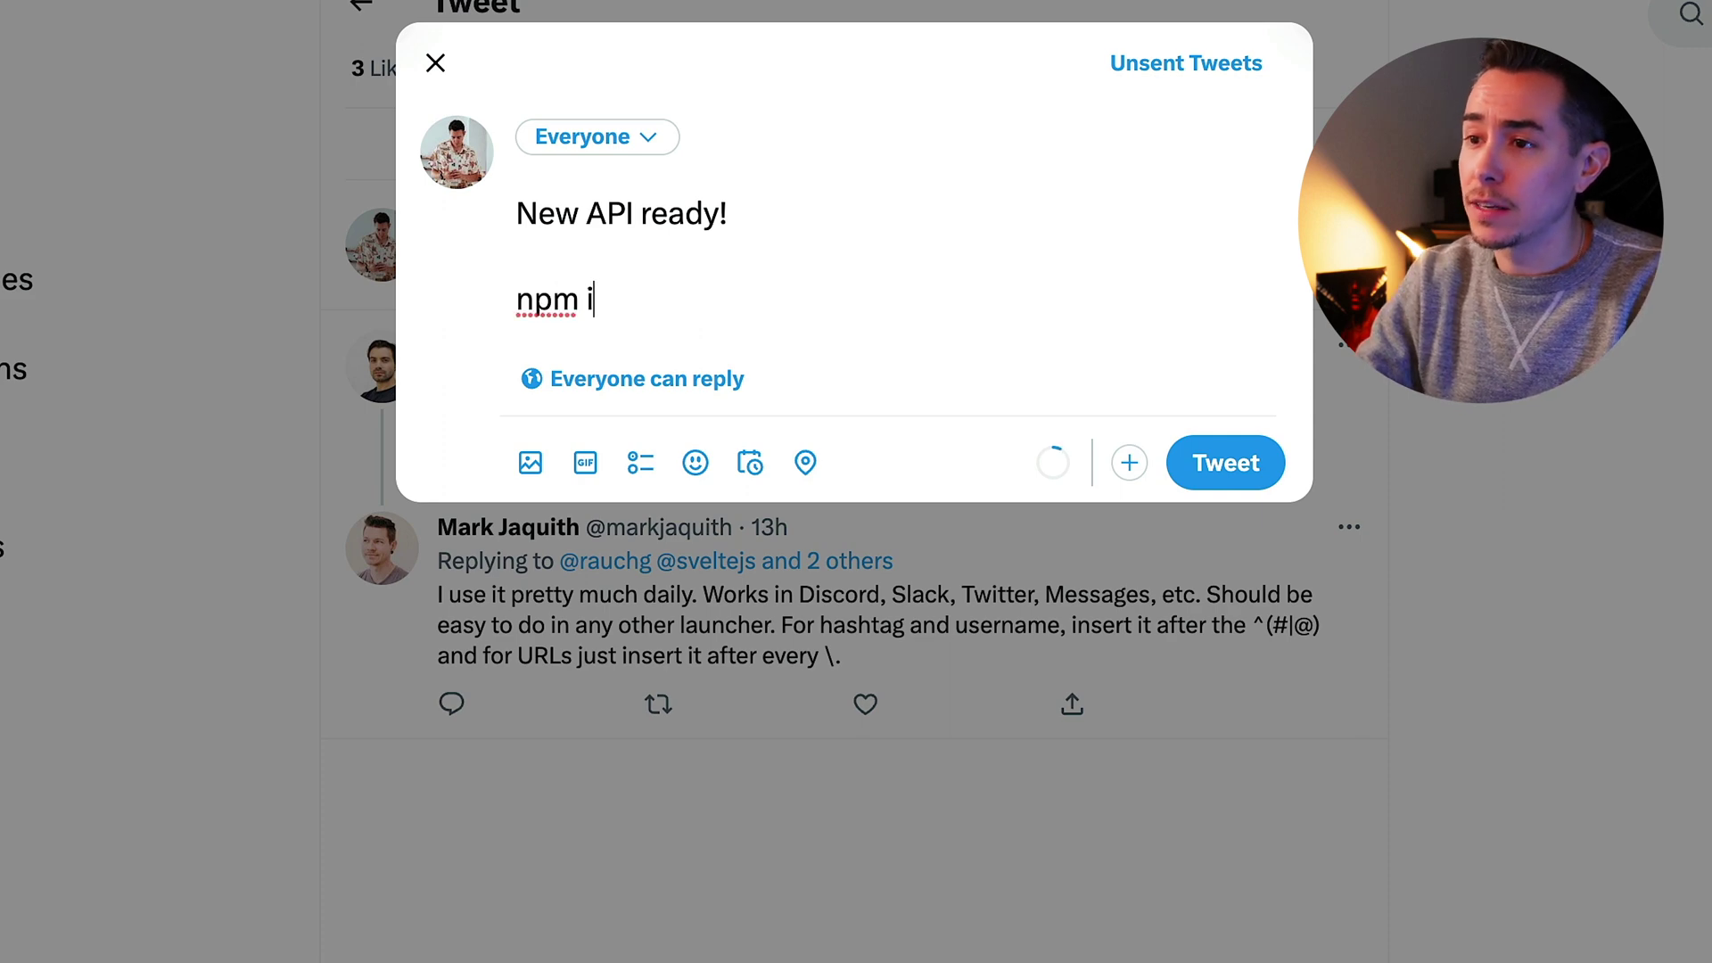
type("@raycast/api")
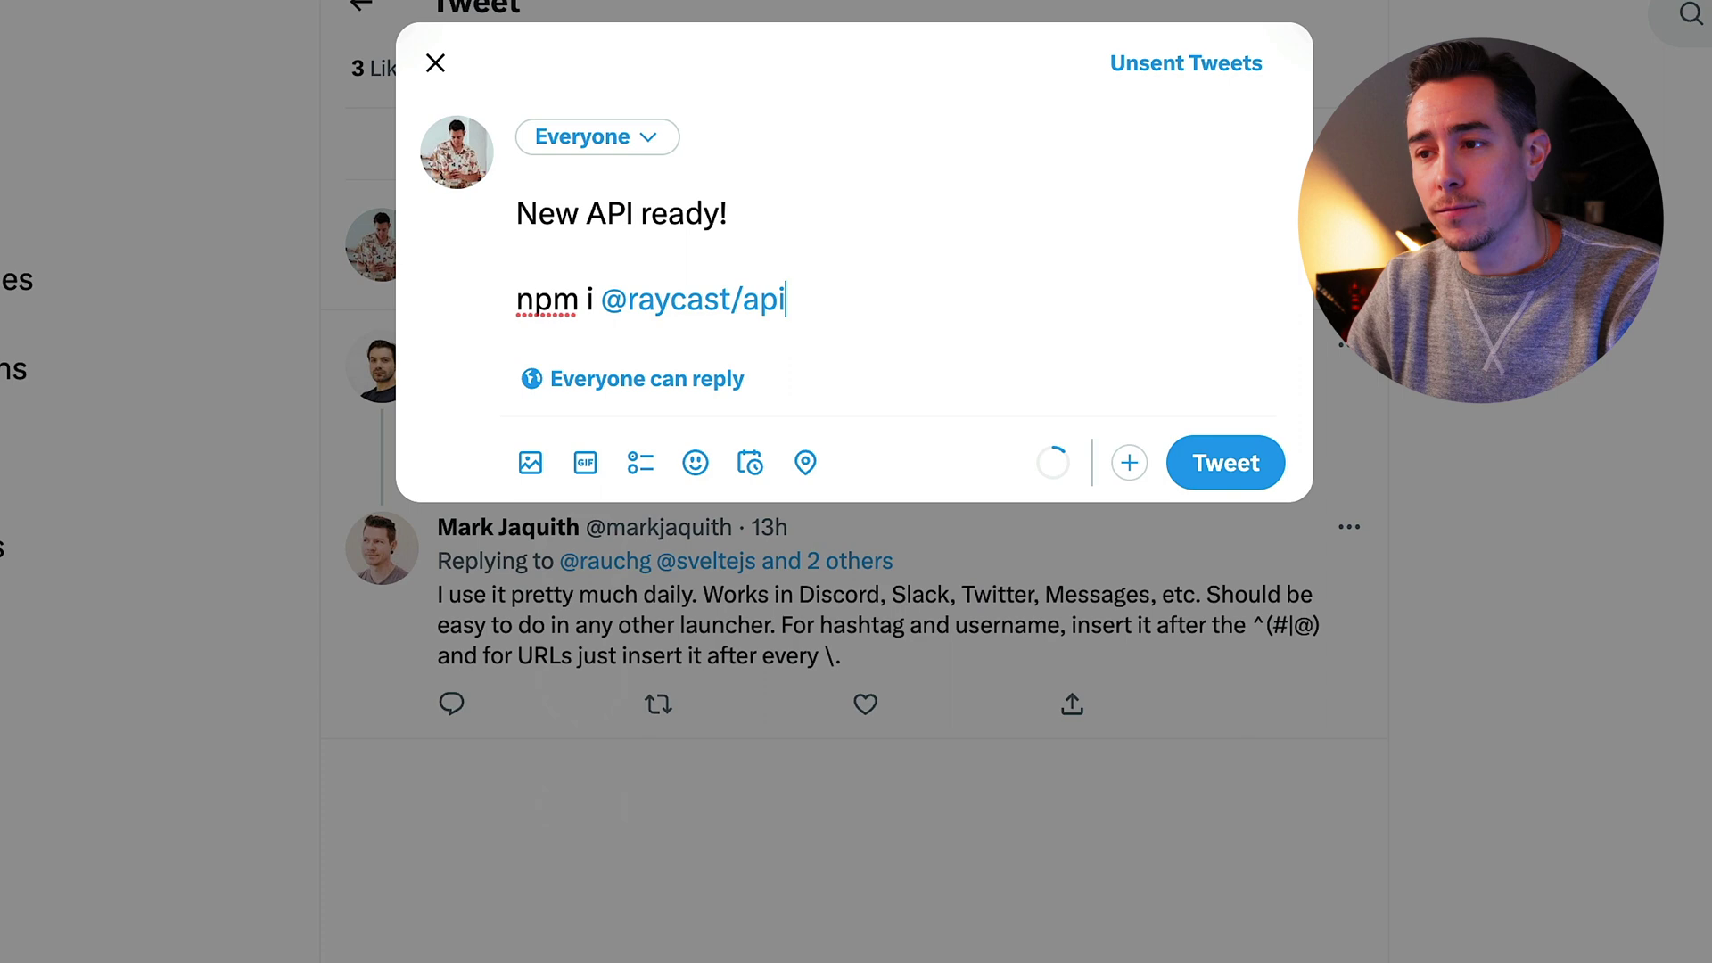
key("shift+alt+Left")
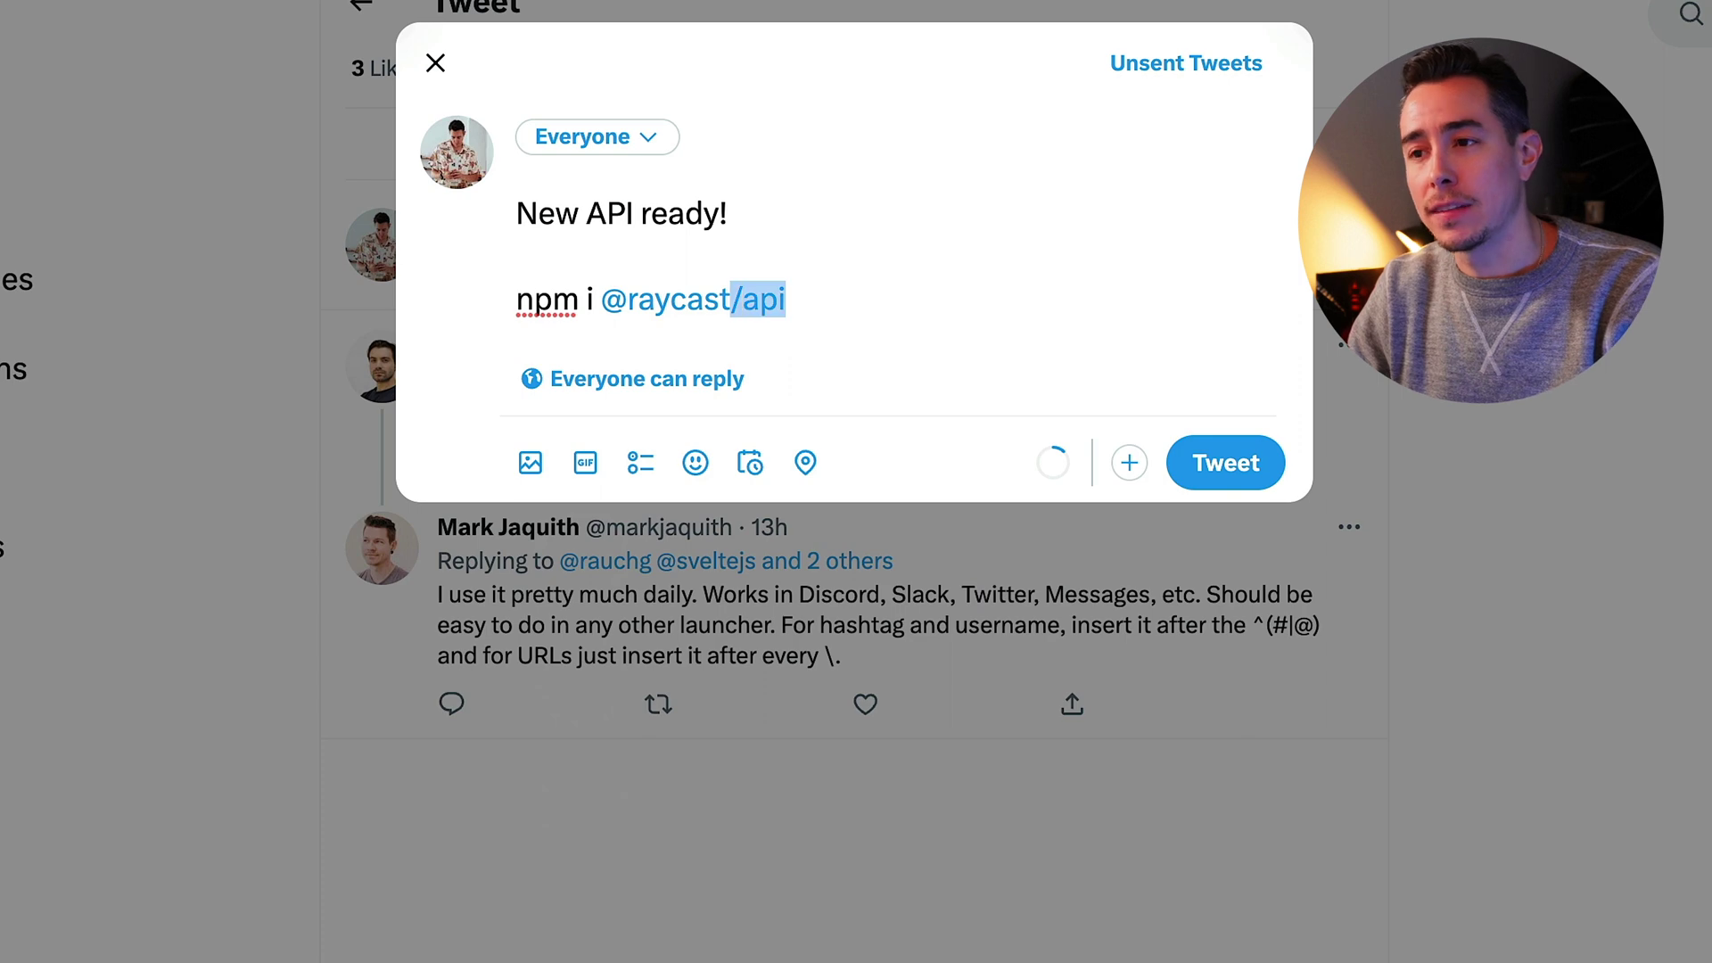
key("shift+alt+Left")
key("shift+alt+Left")
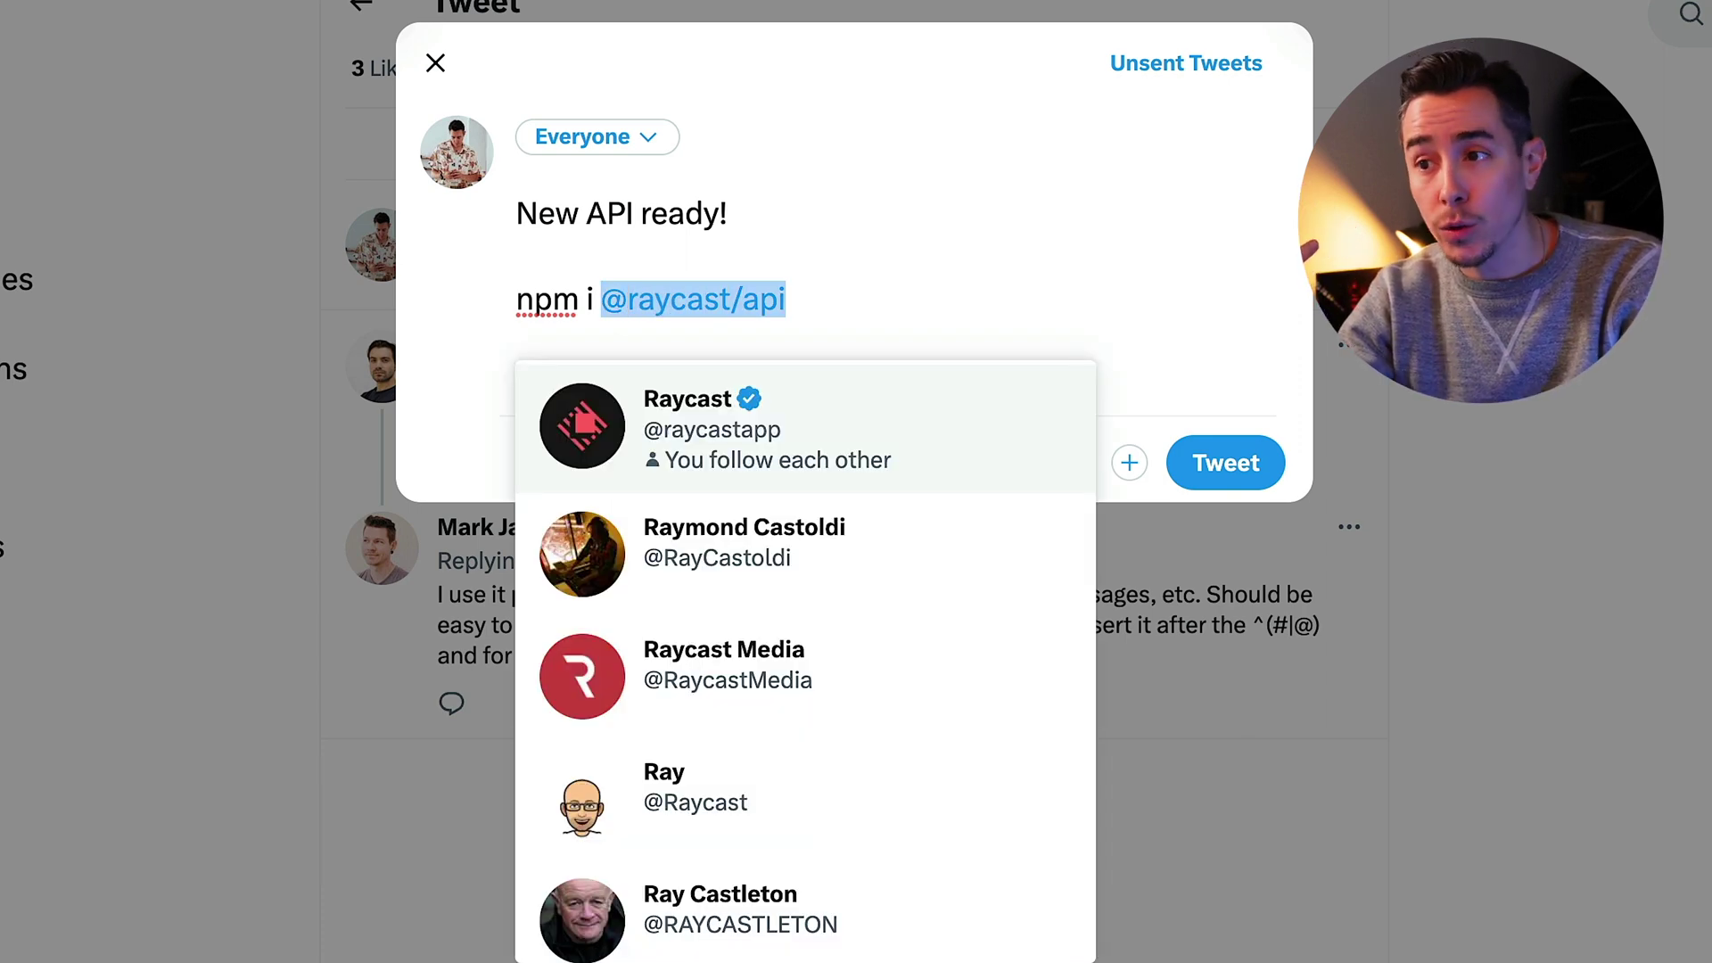
key("Right")
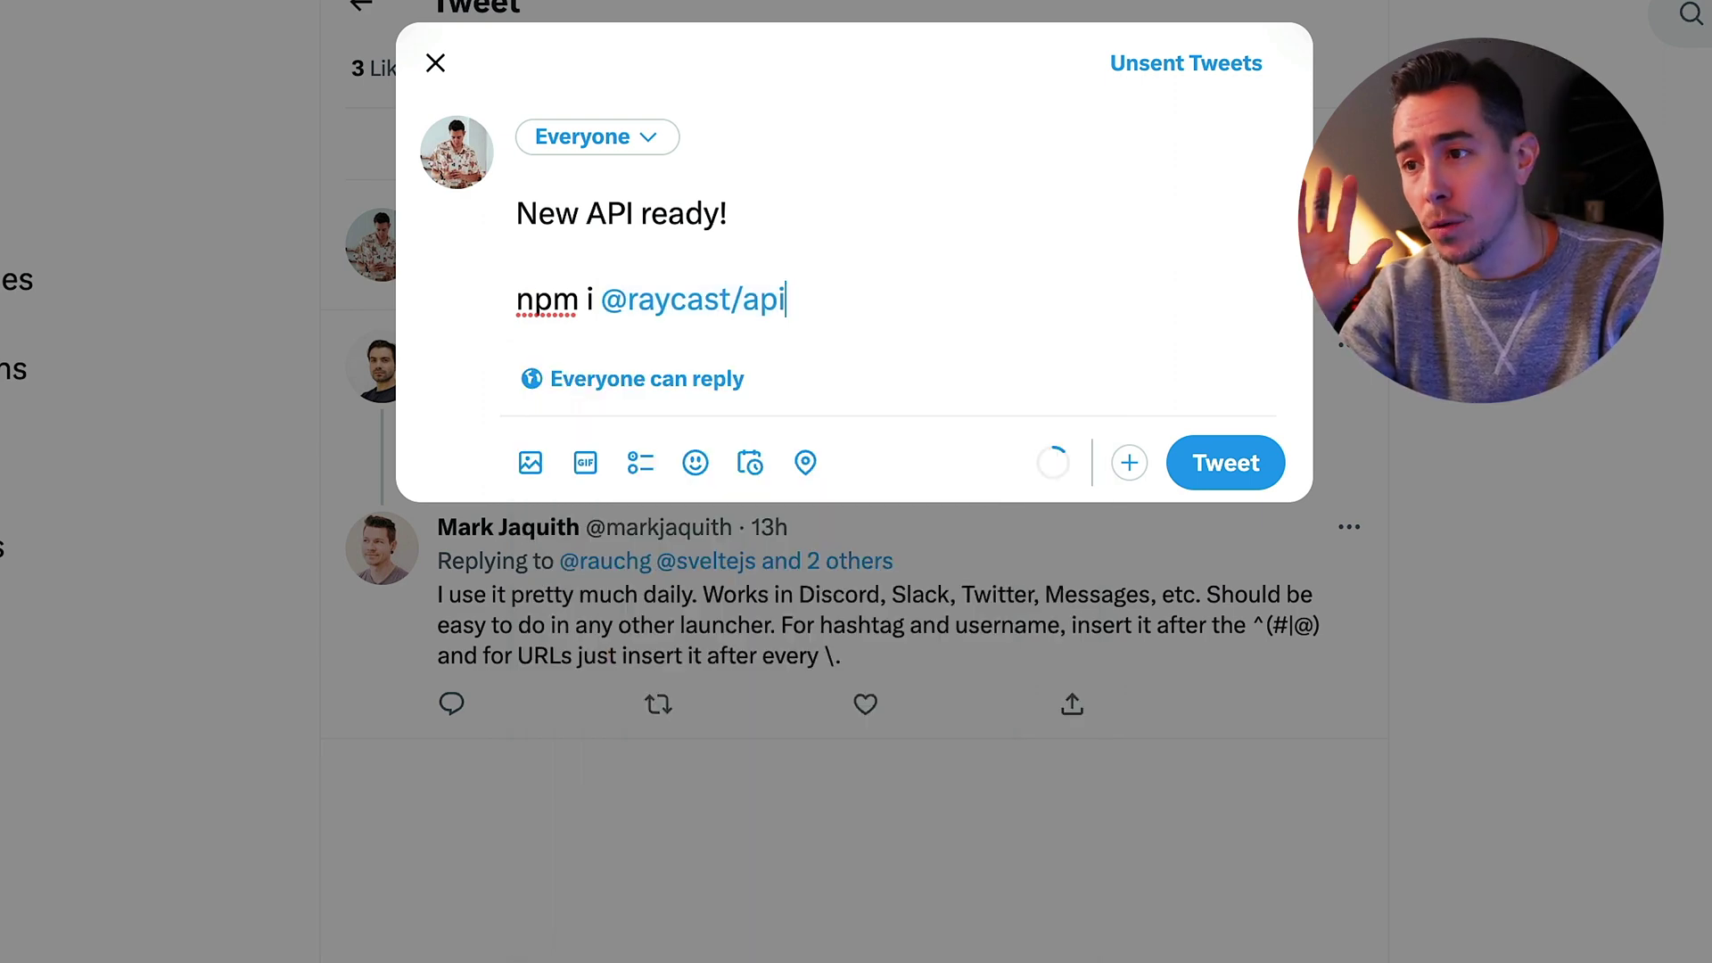
key("super+space")
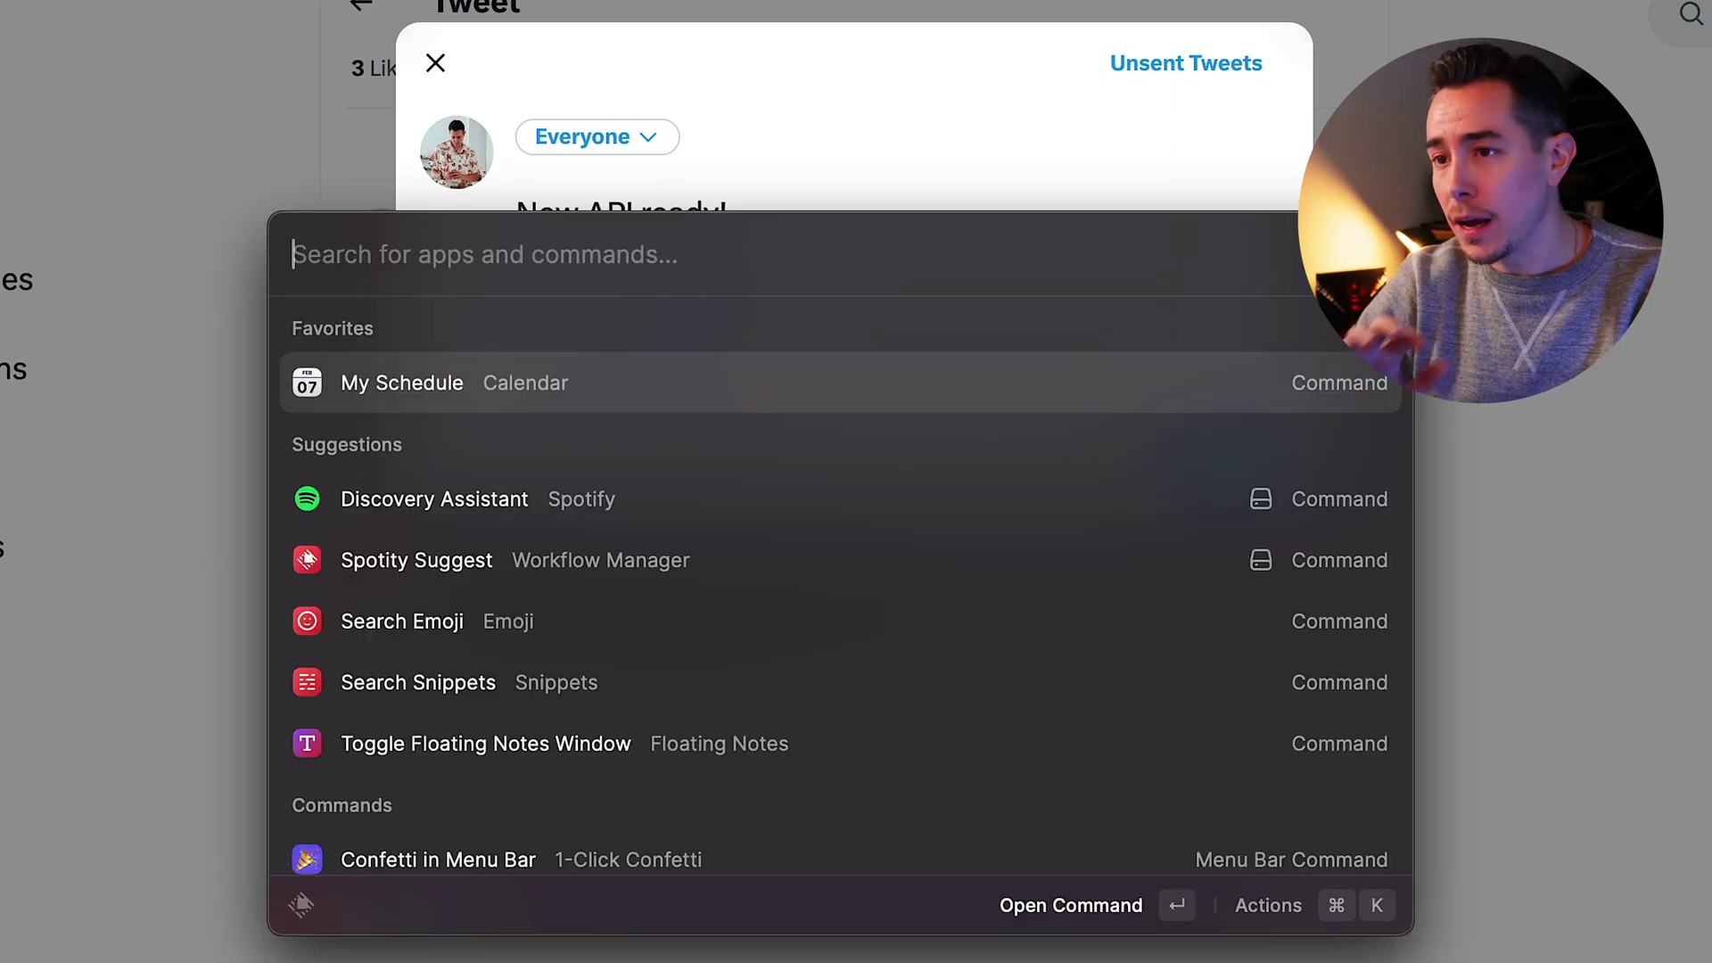
type("store")
key("Return")
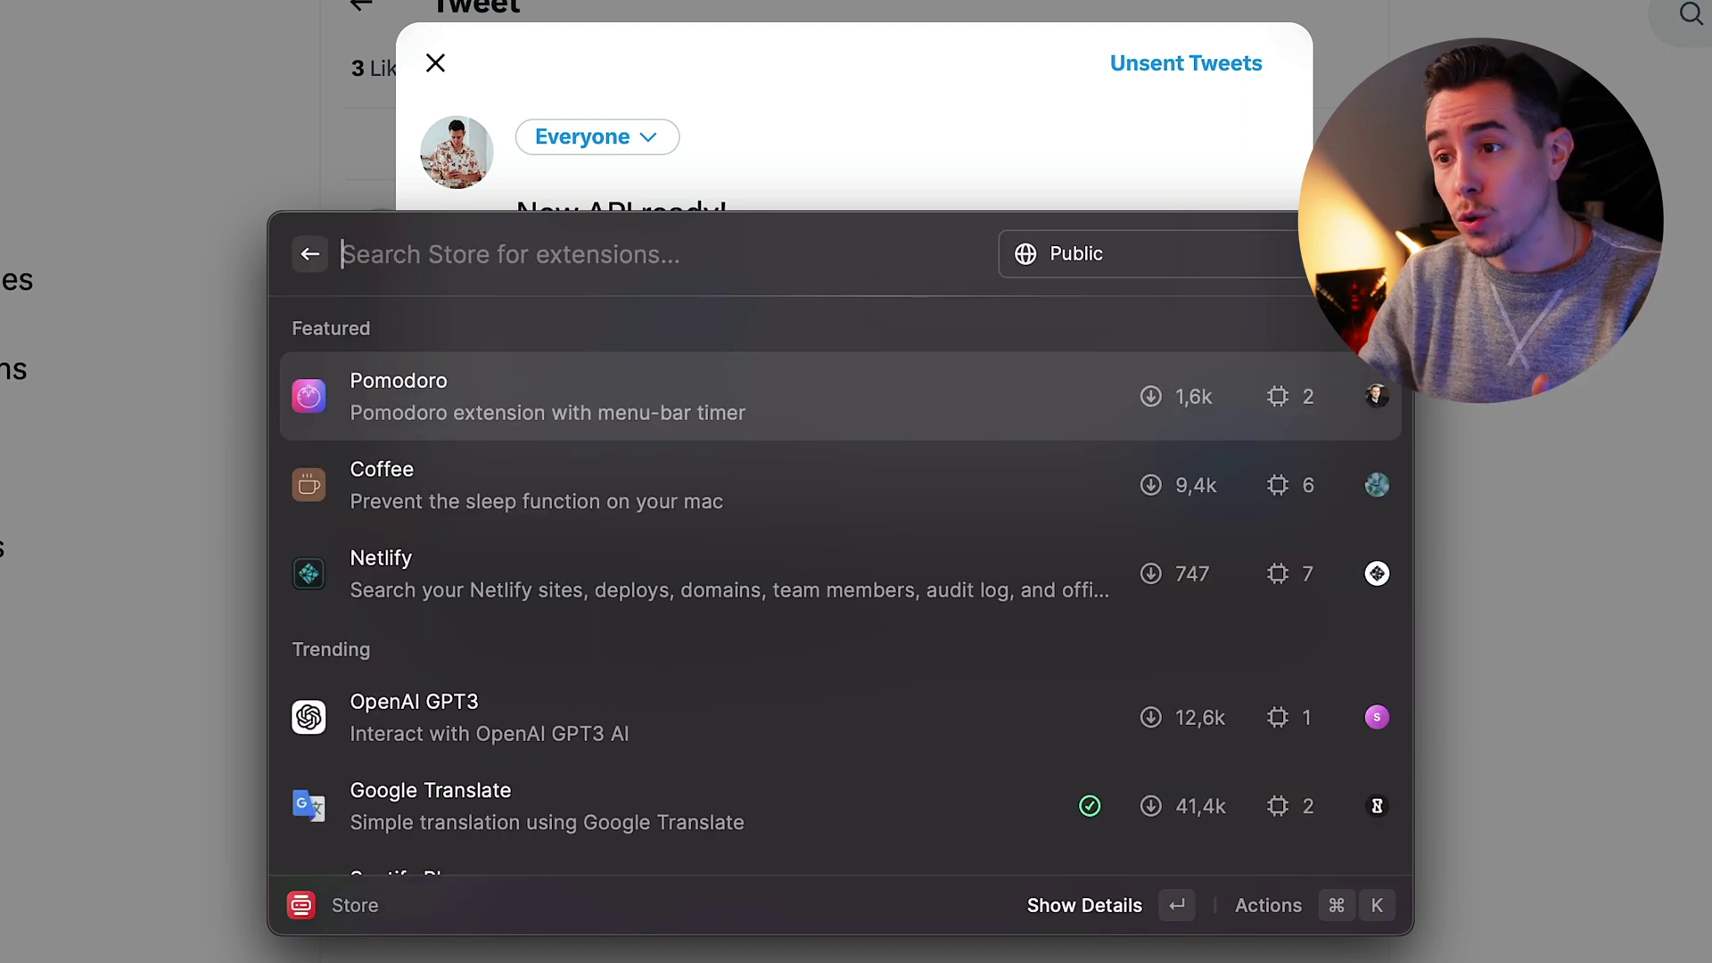
type("silent ment")
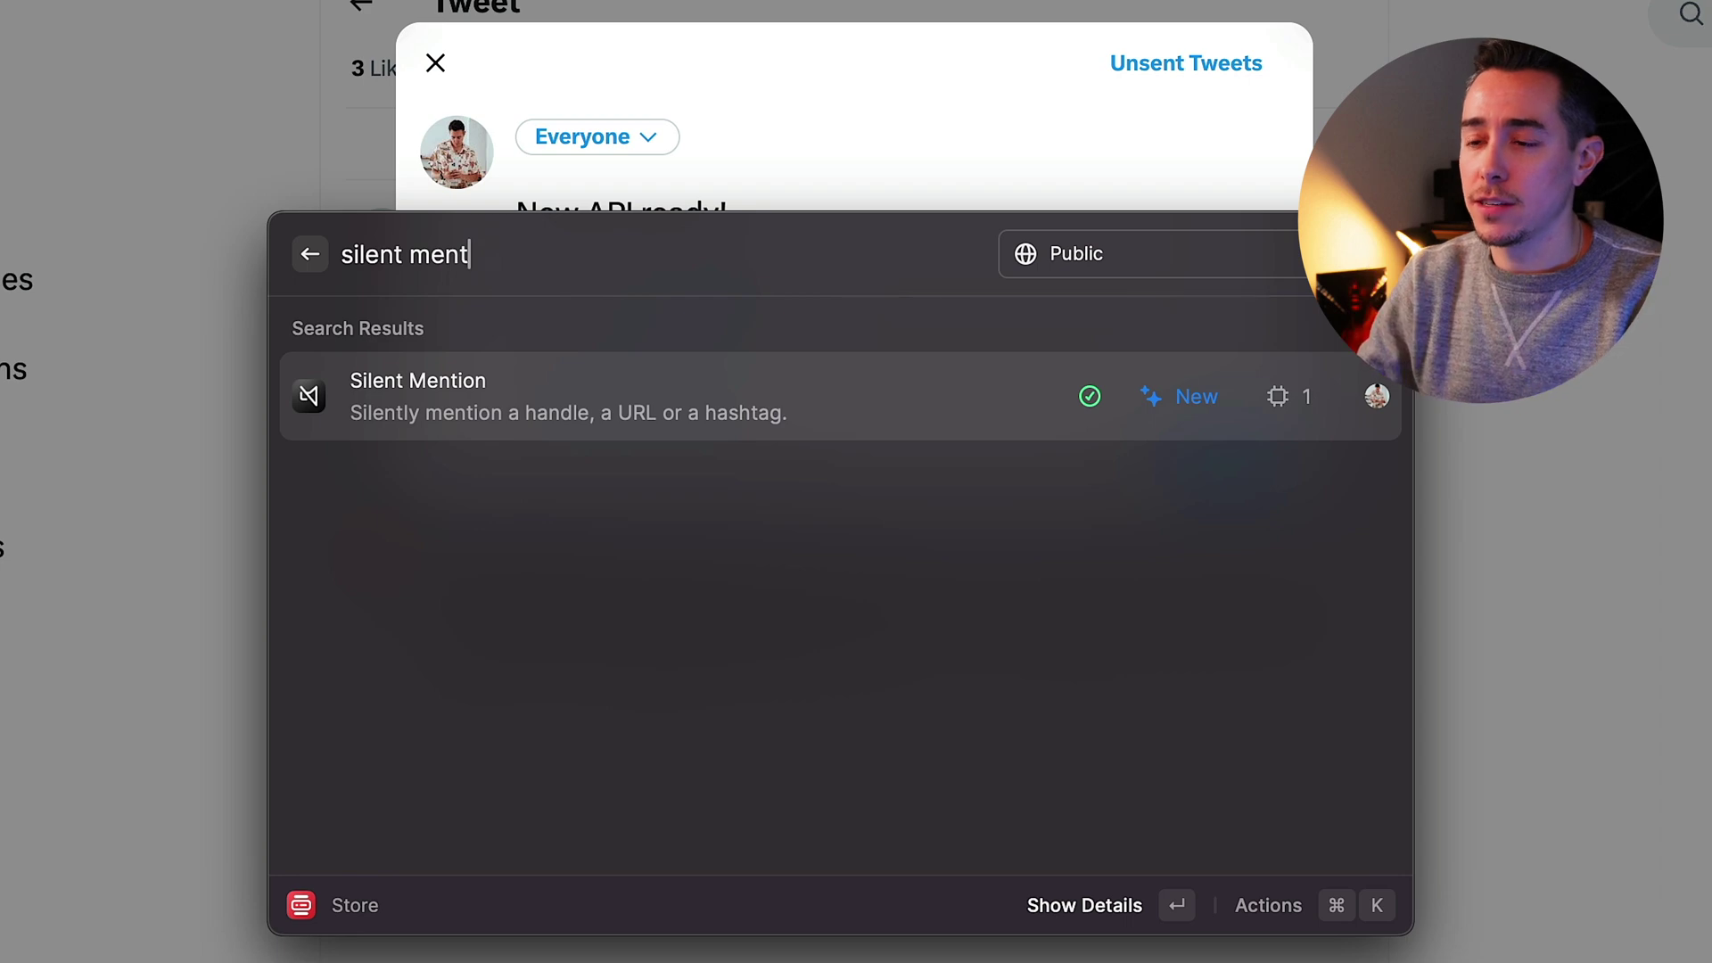
key("Escape")
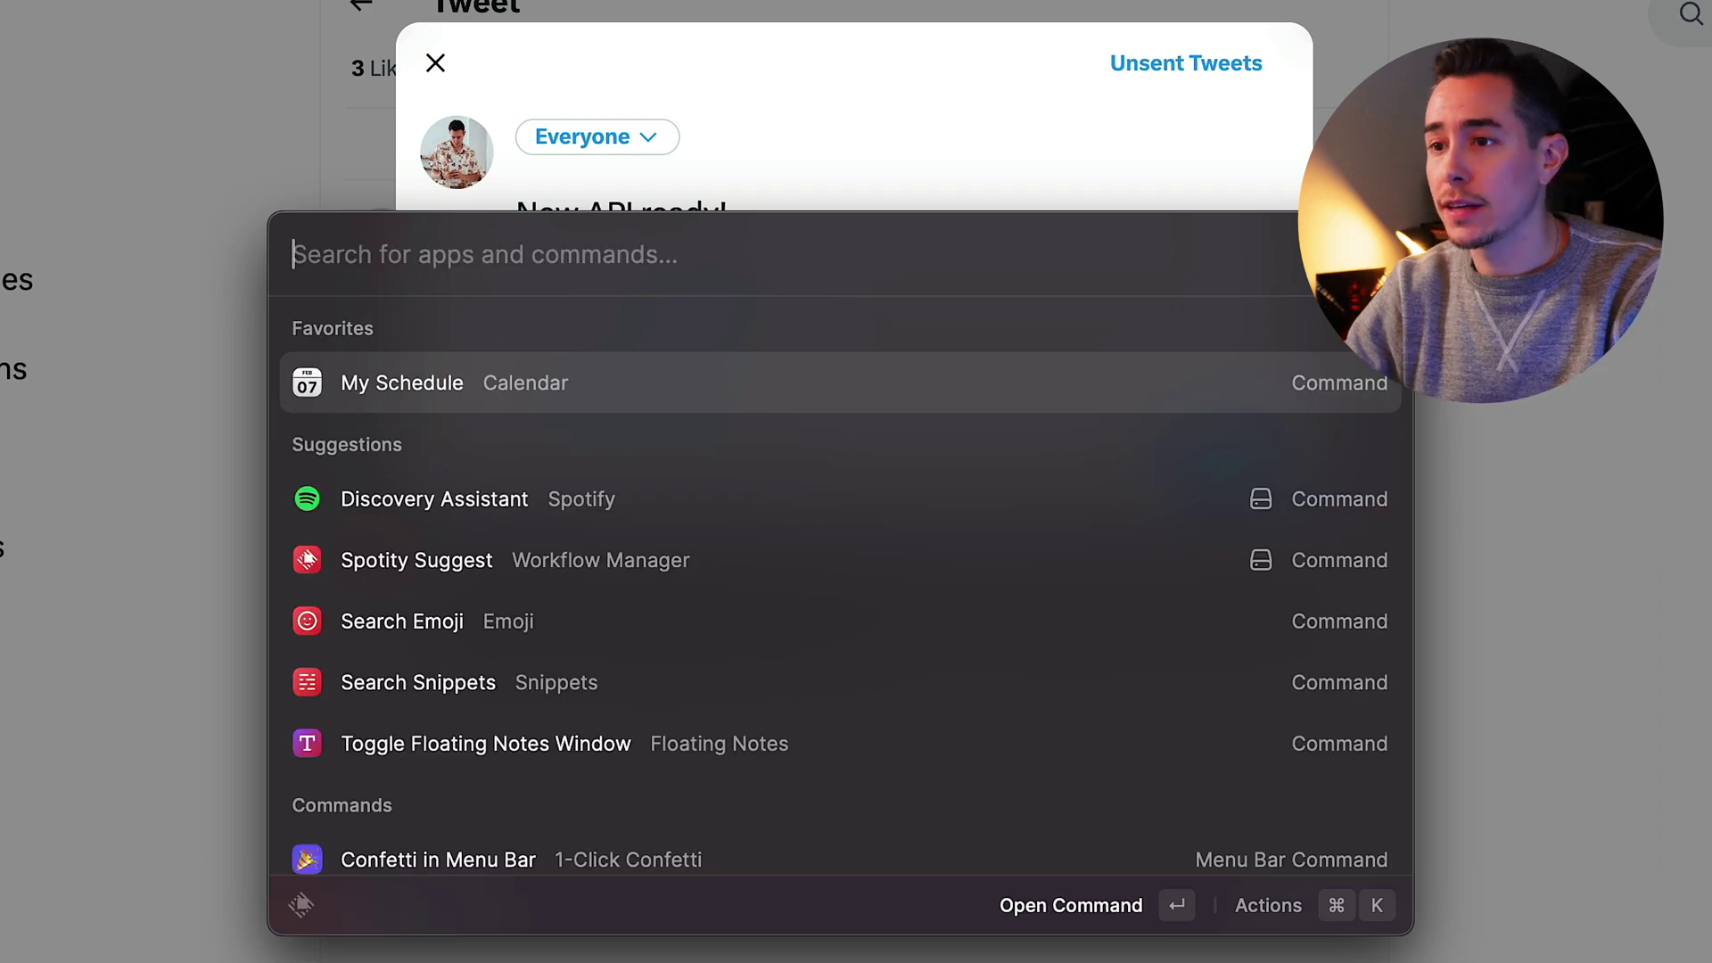
key("Escape")
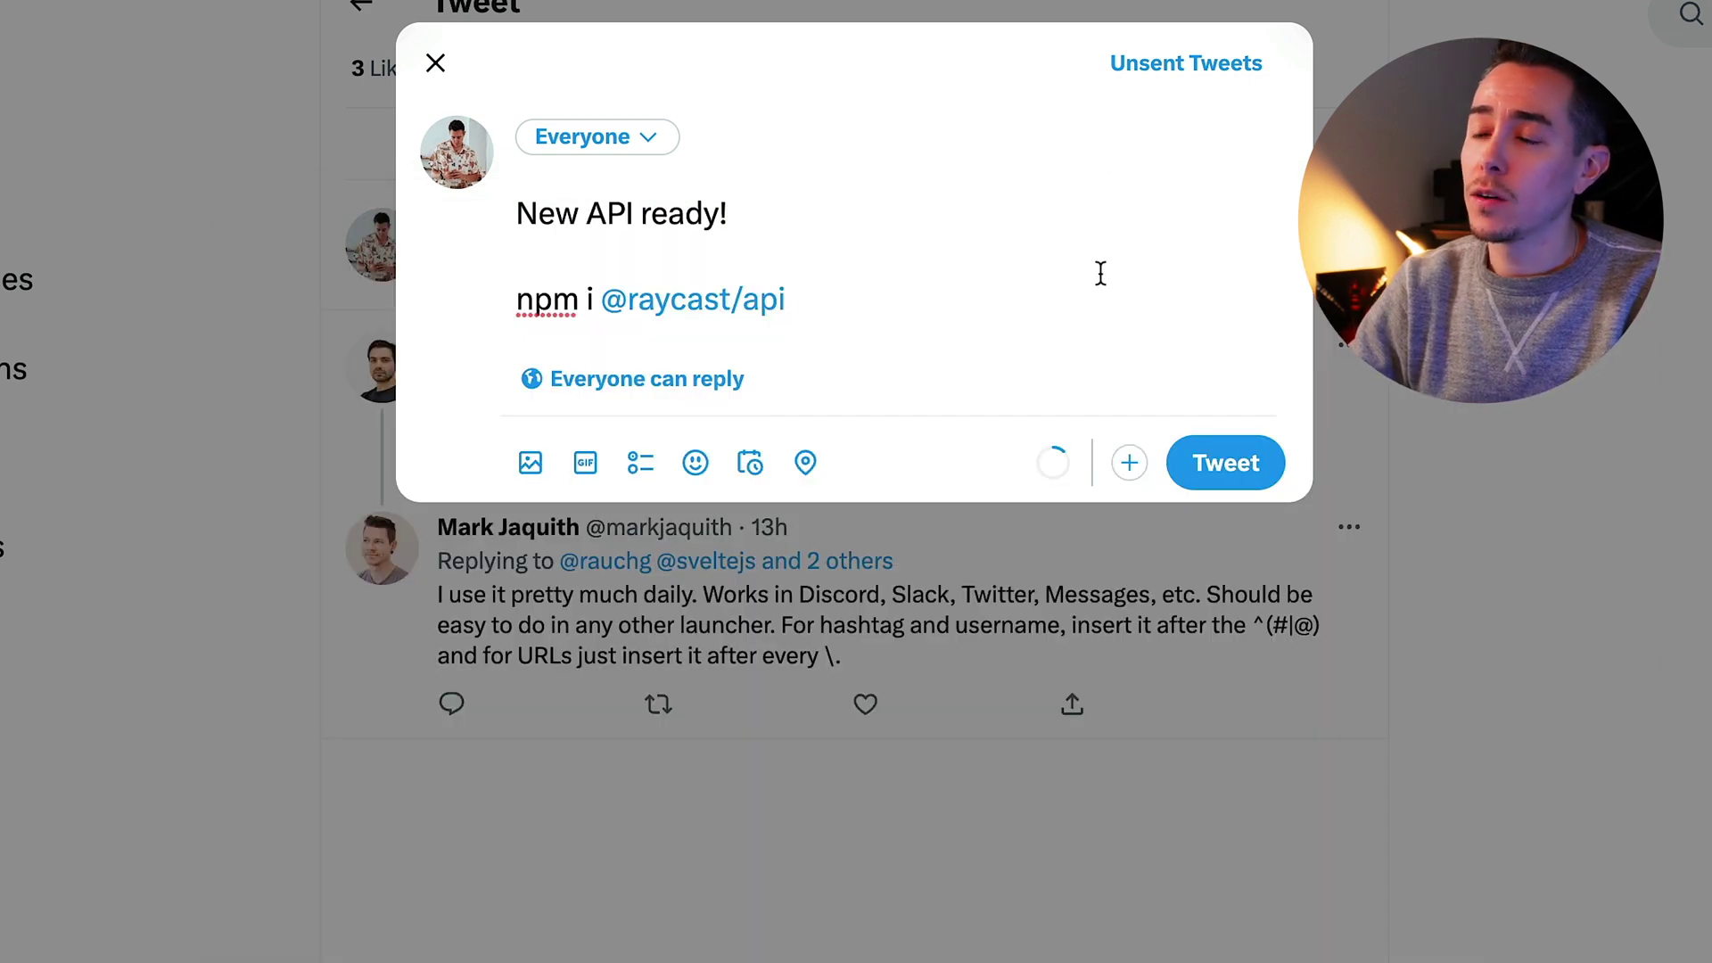
key("alt+shift+Left")
key("alt+shift+Left")
key("shift+Left")
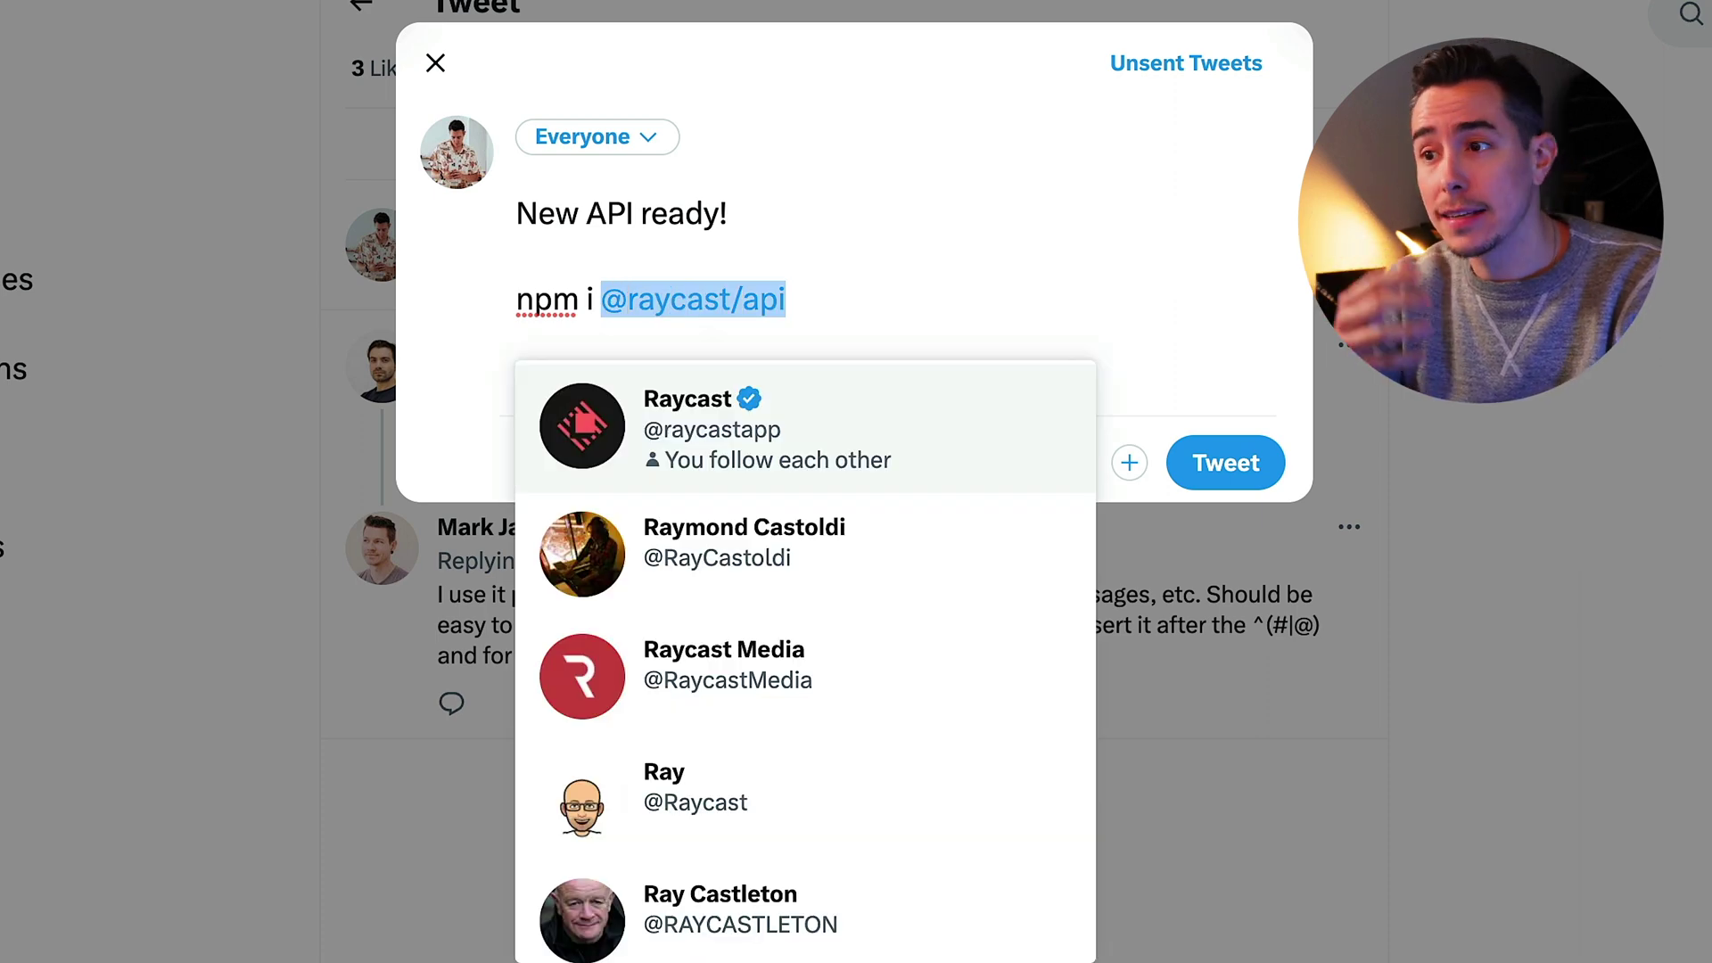
key("alt+space")
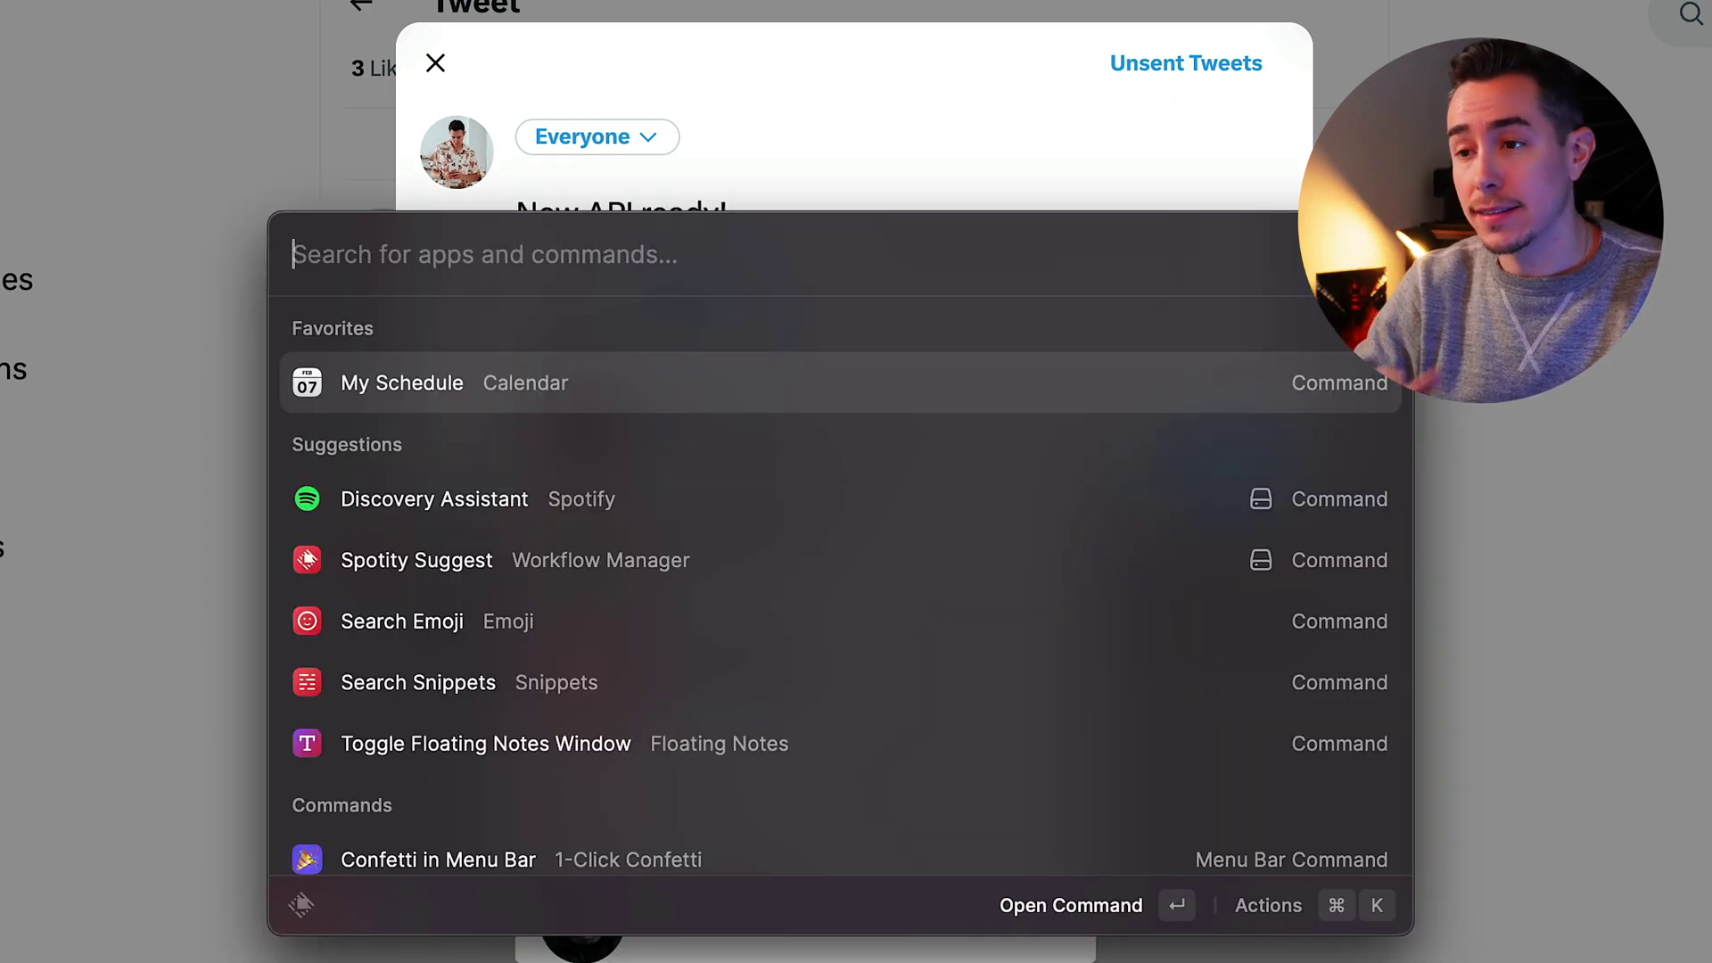
type("sil")
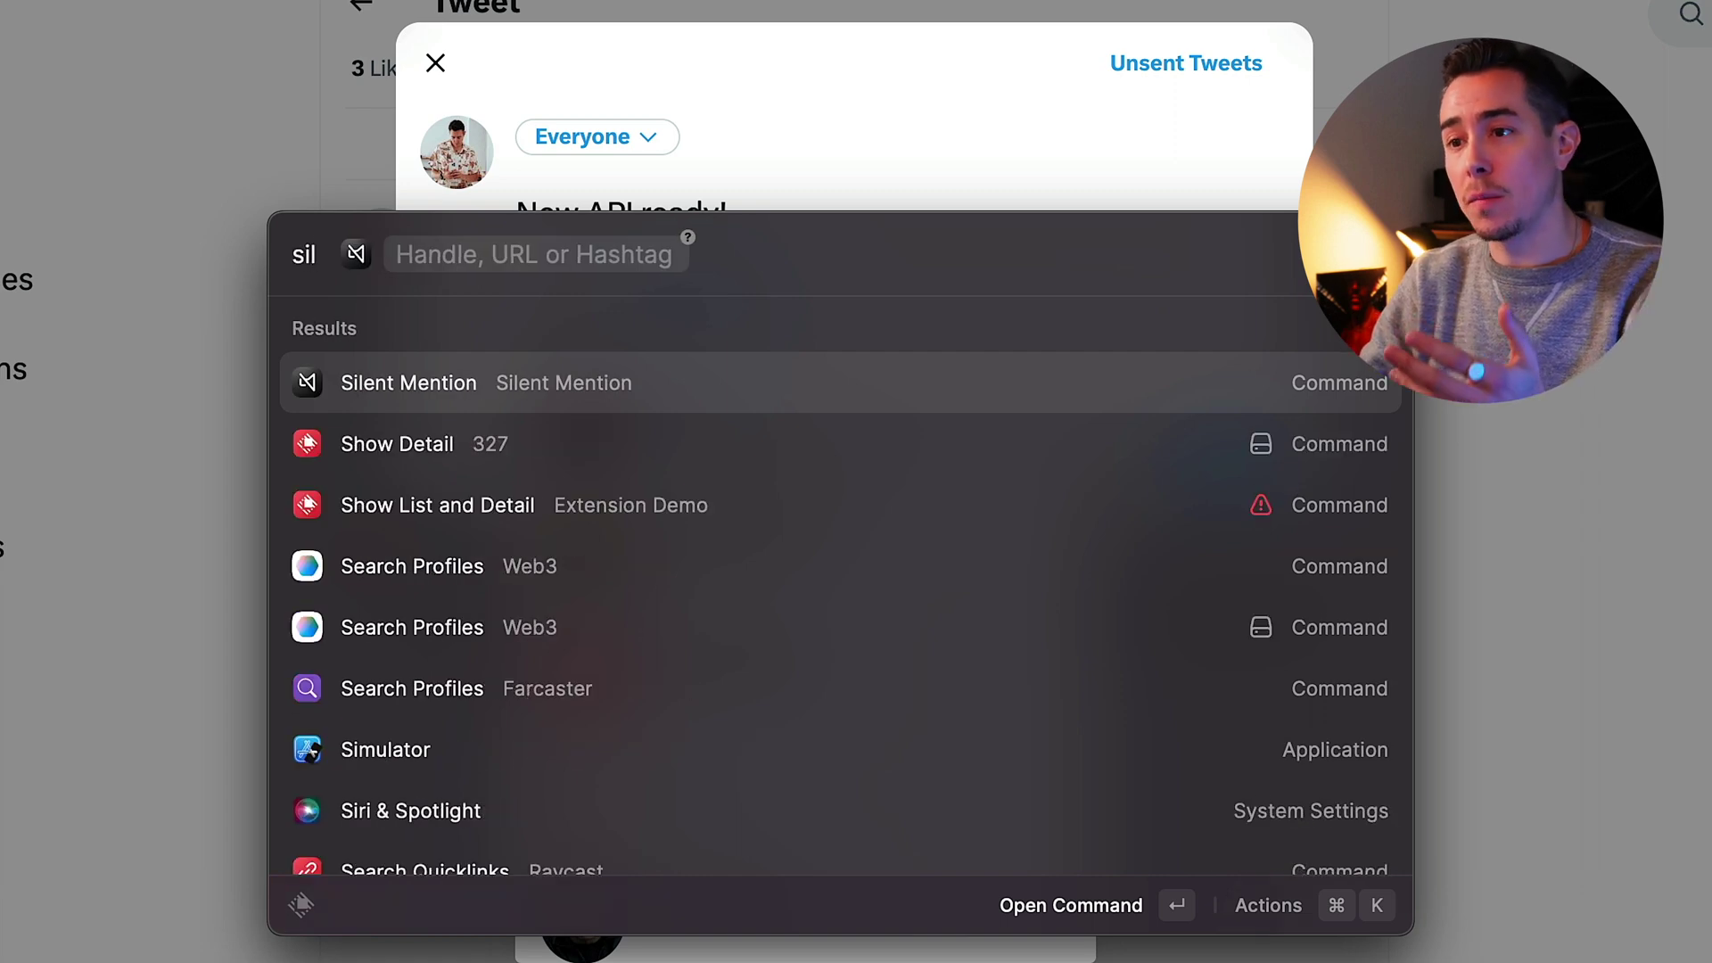
key("Return")
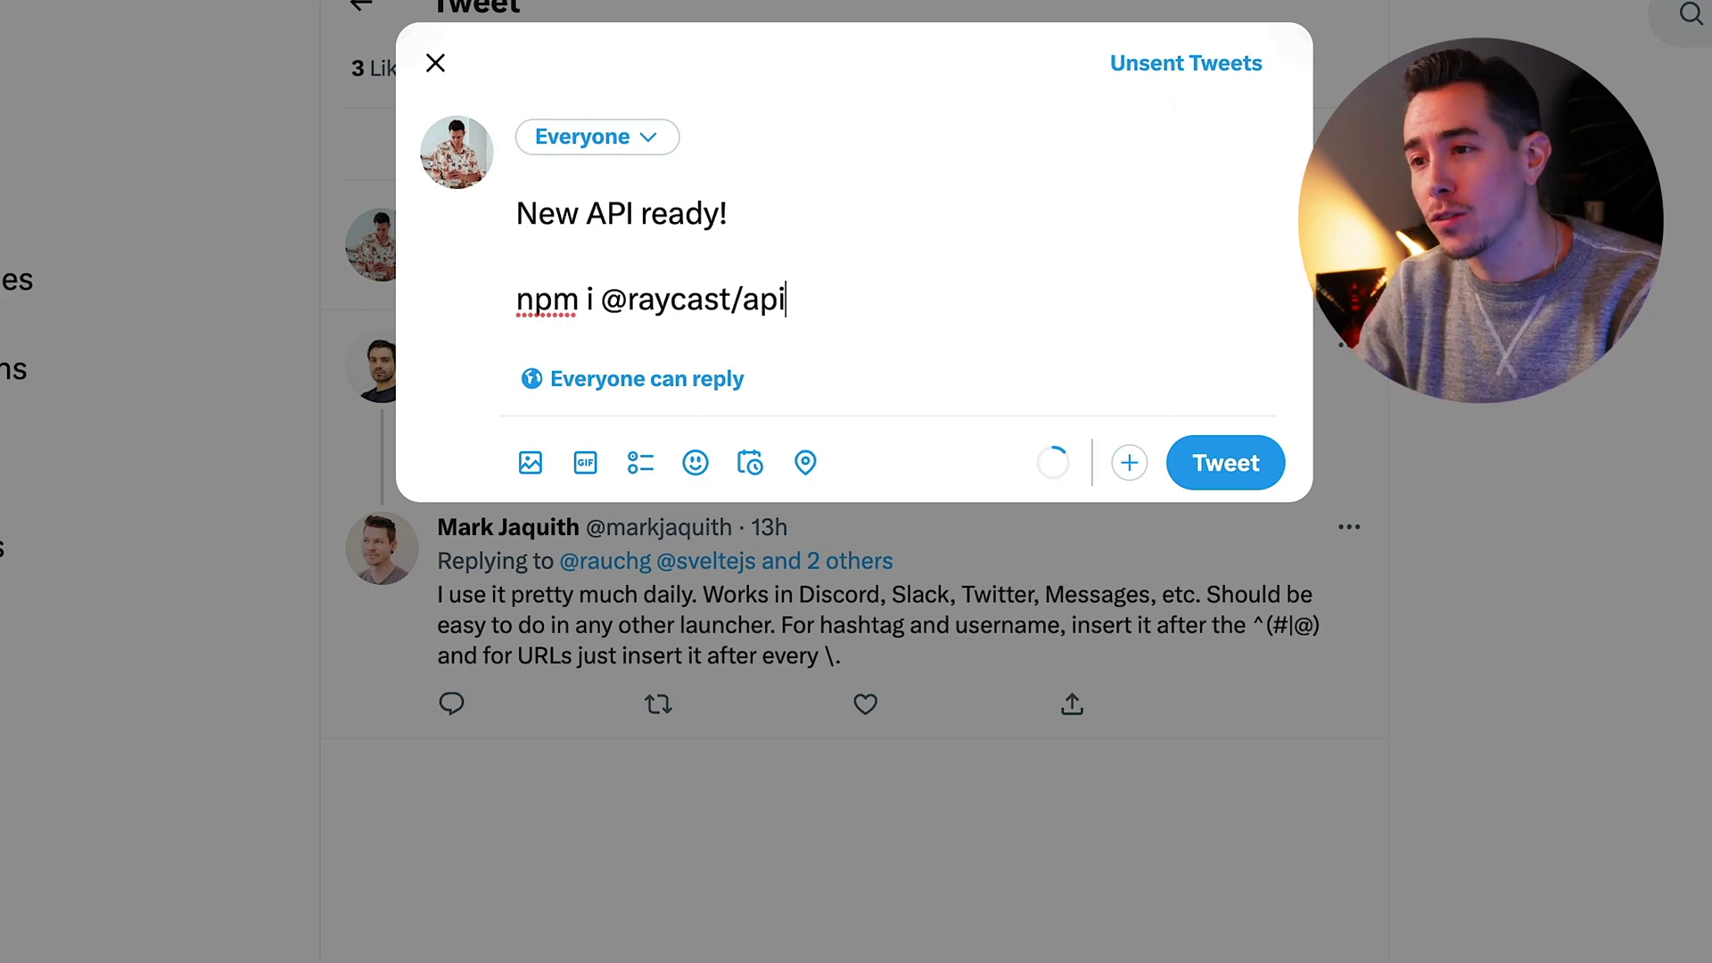
key("alt+Left")
key("alt+Left")
key("alt+Left")
key("super+Right")
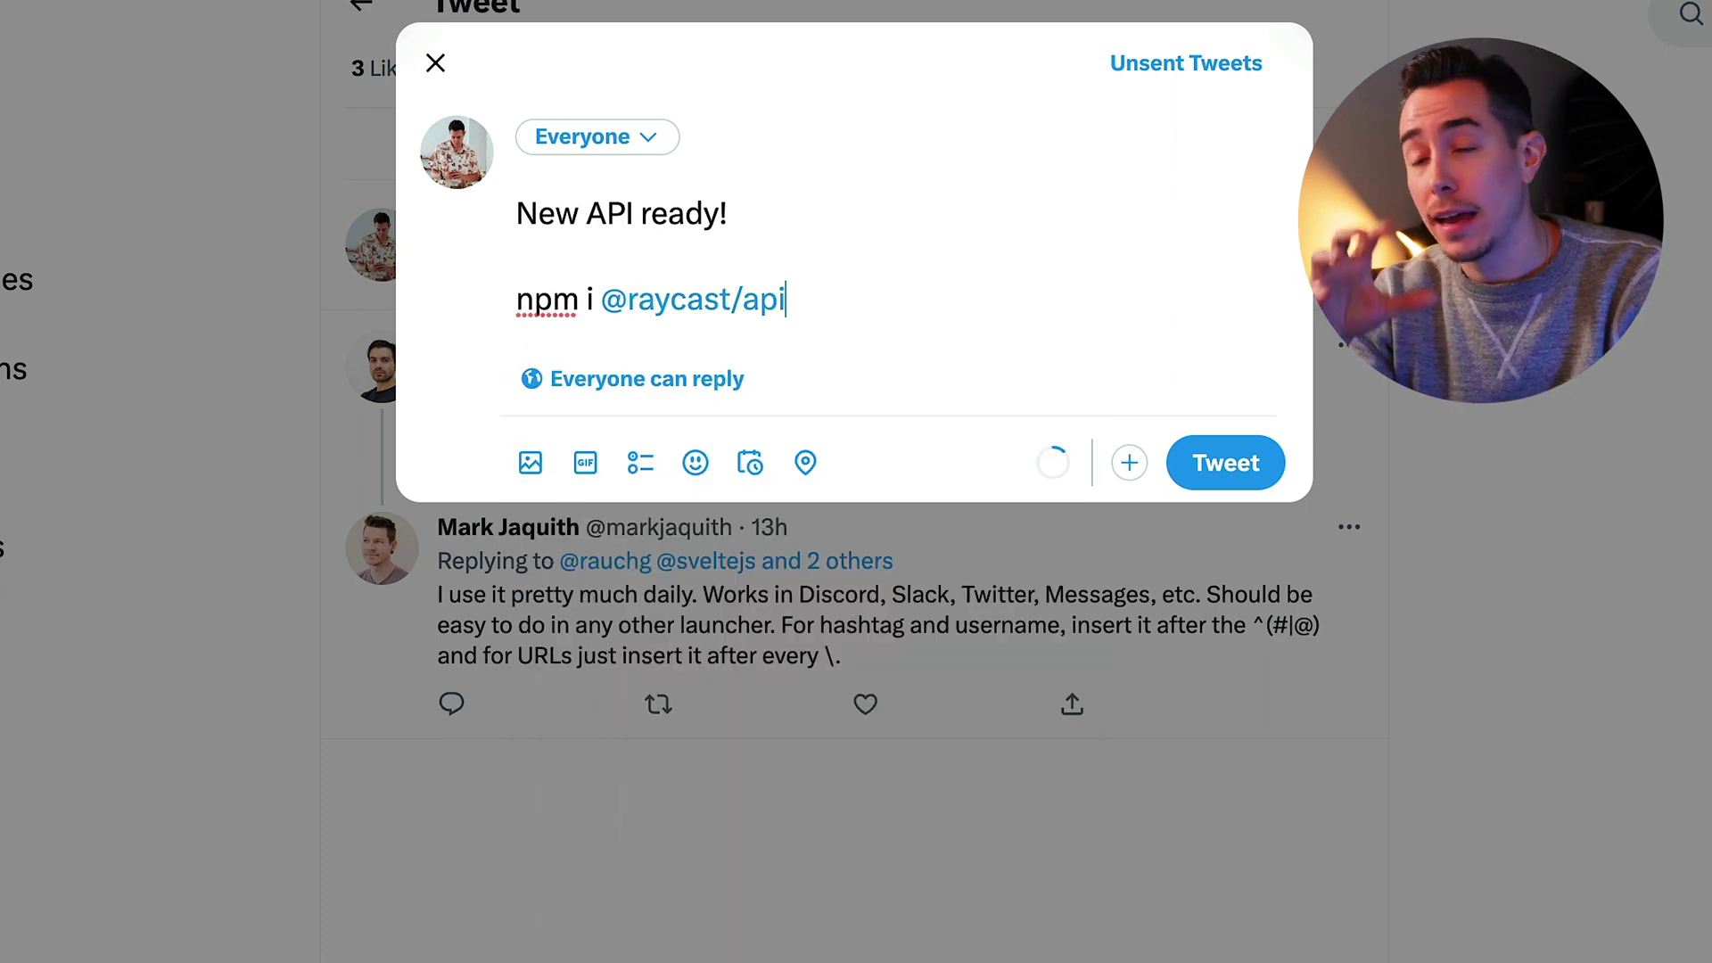
Step: Assign Silent Mention the Option+X hotkey in Raycast's extension settings, then return to the draft
key("alt+space")
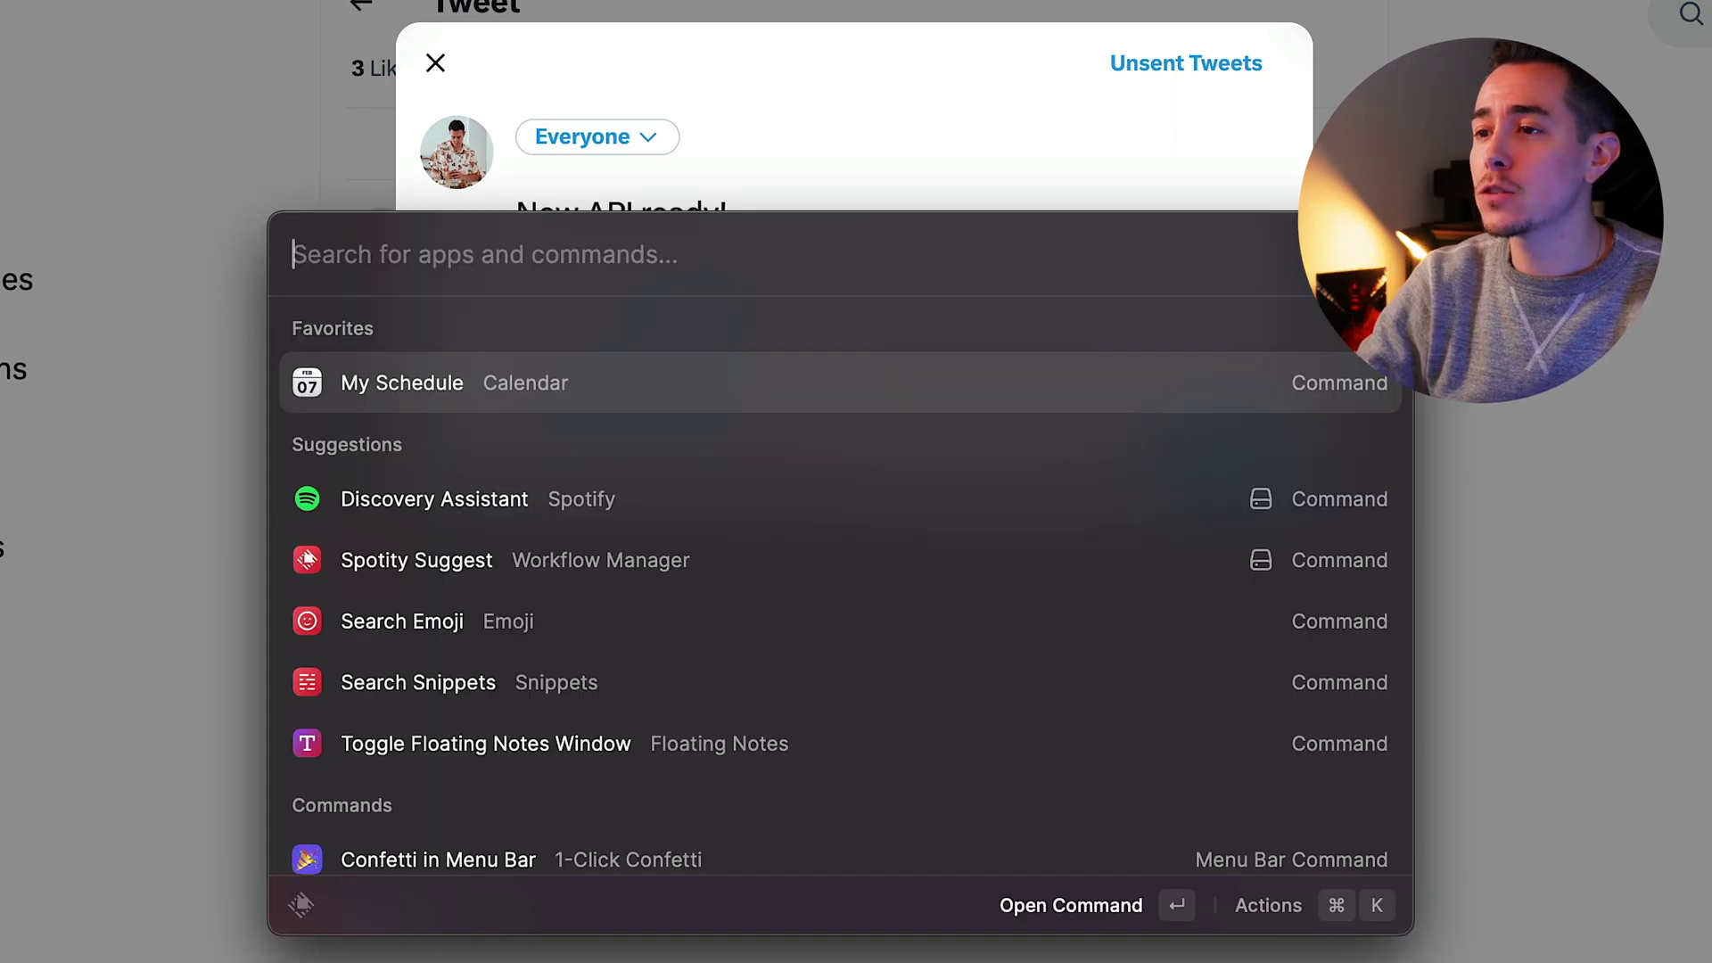
type("sil")
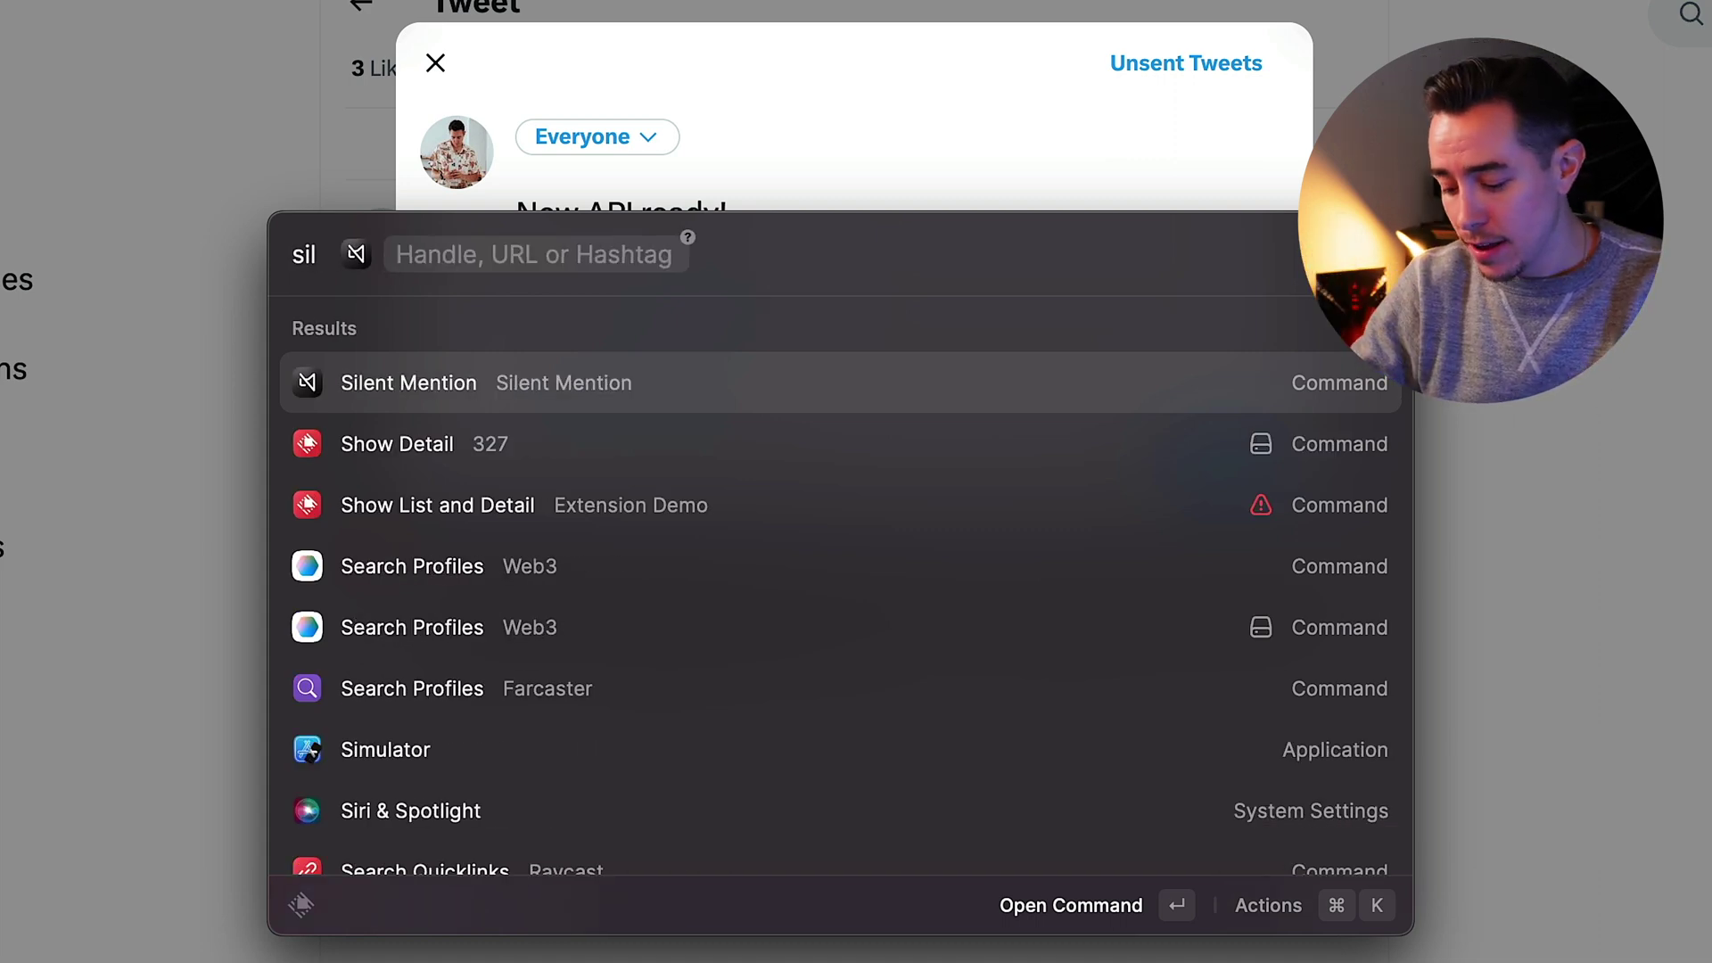
key("shift+super+comma")
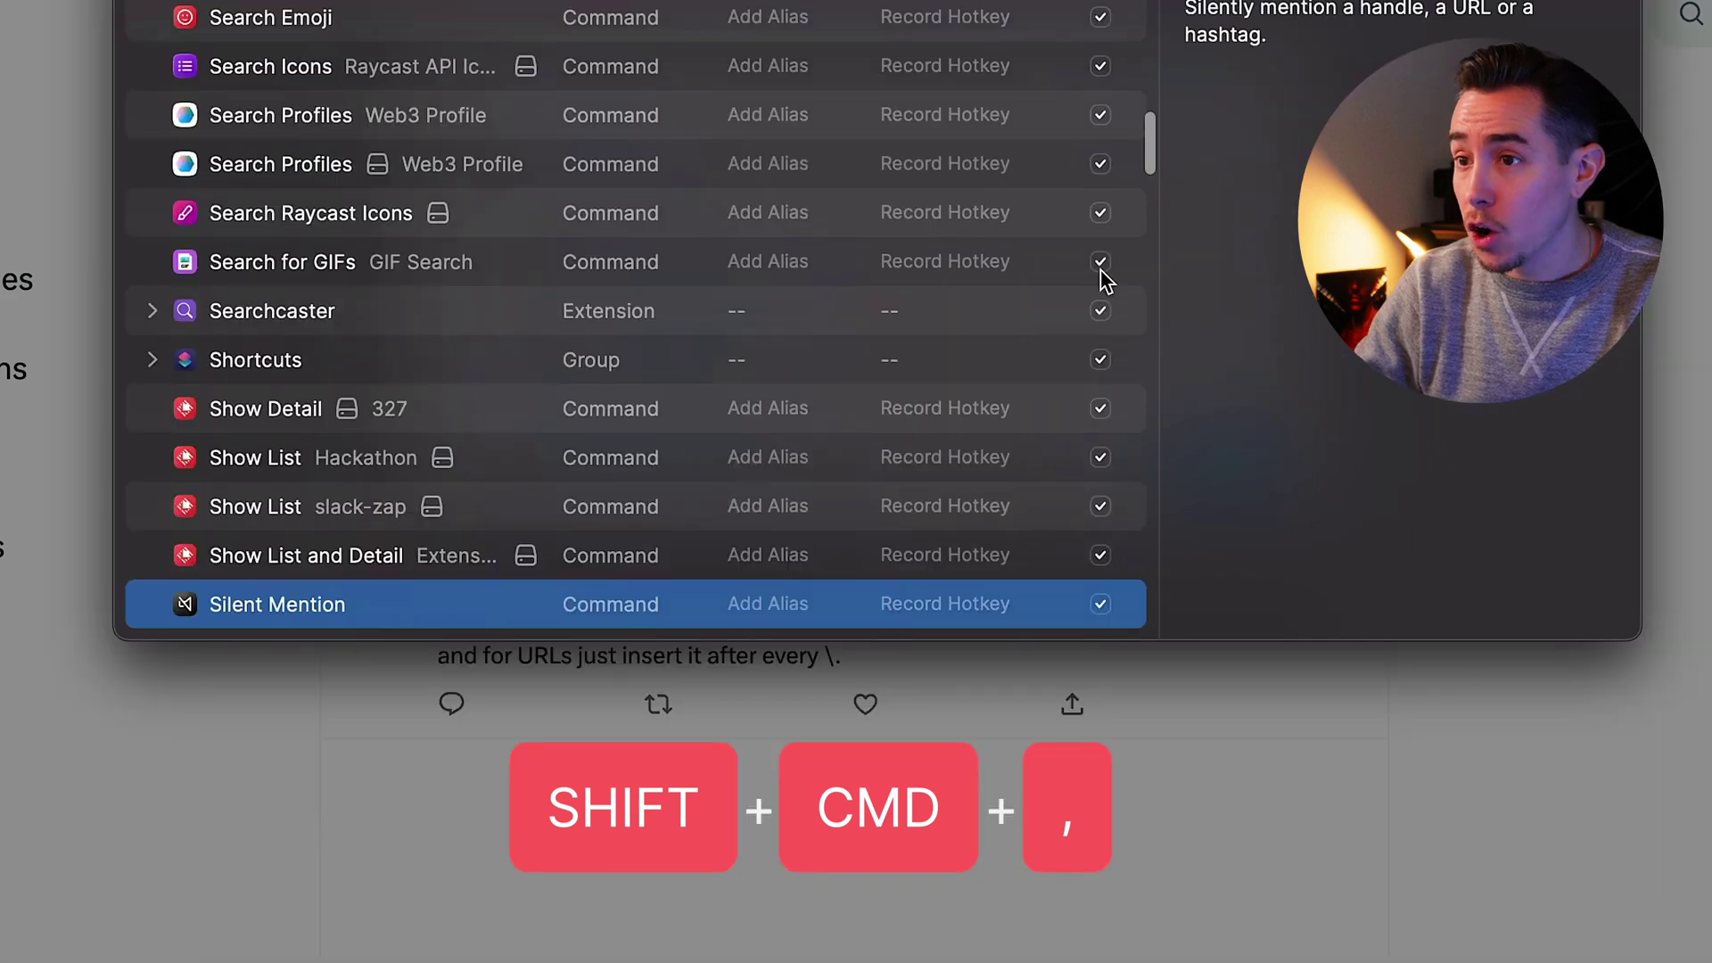
scroll(890, 526, "down", 3)
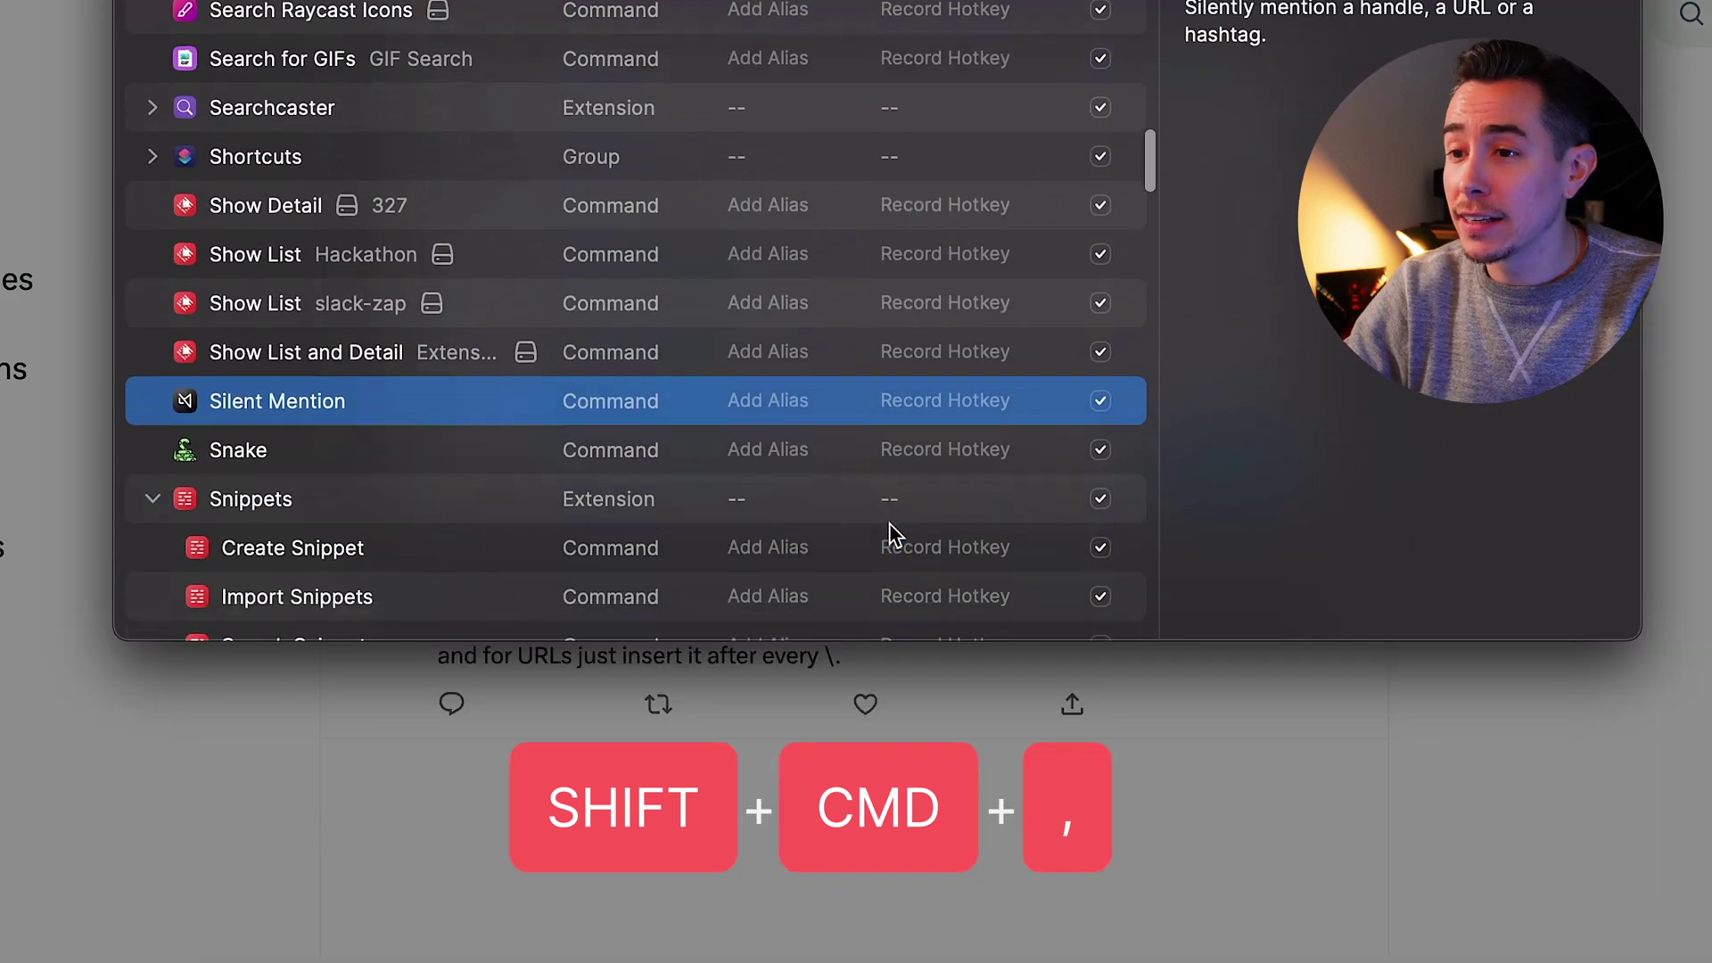
left_click(945, 403)
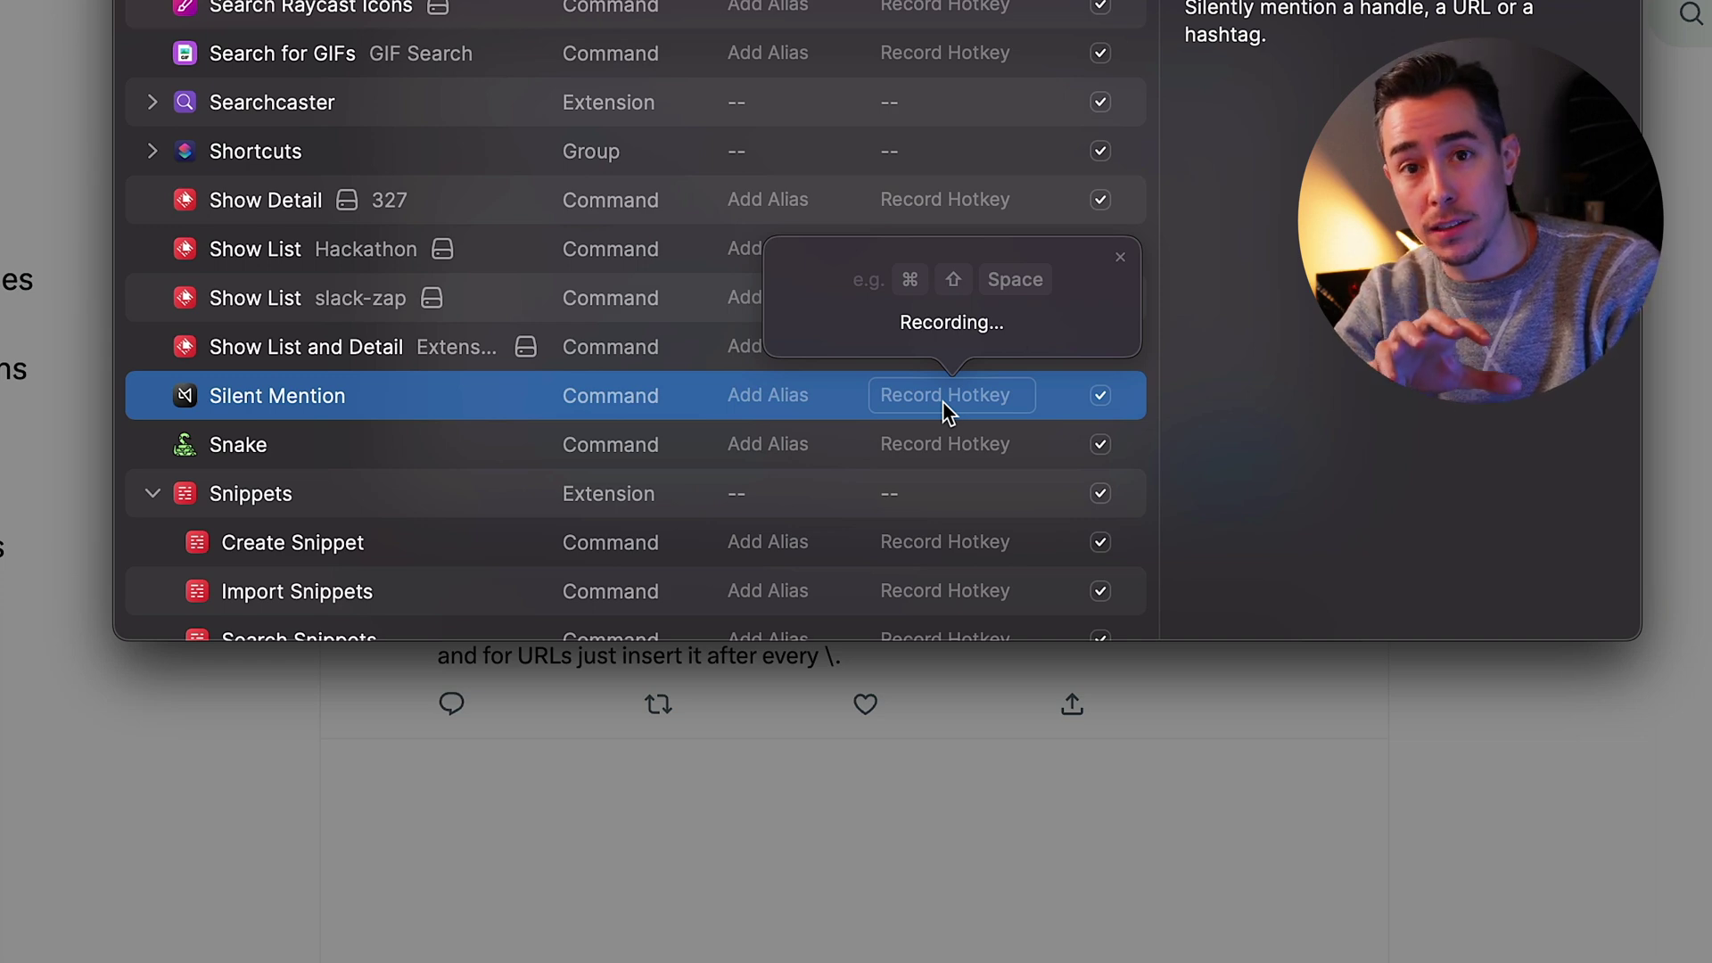
key("alt+x")
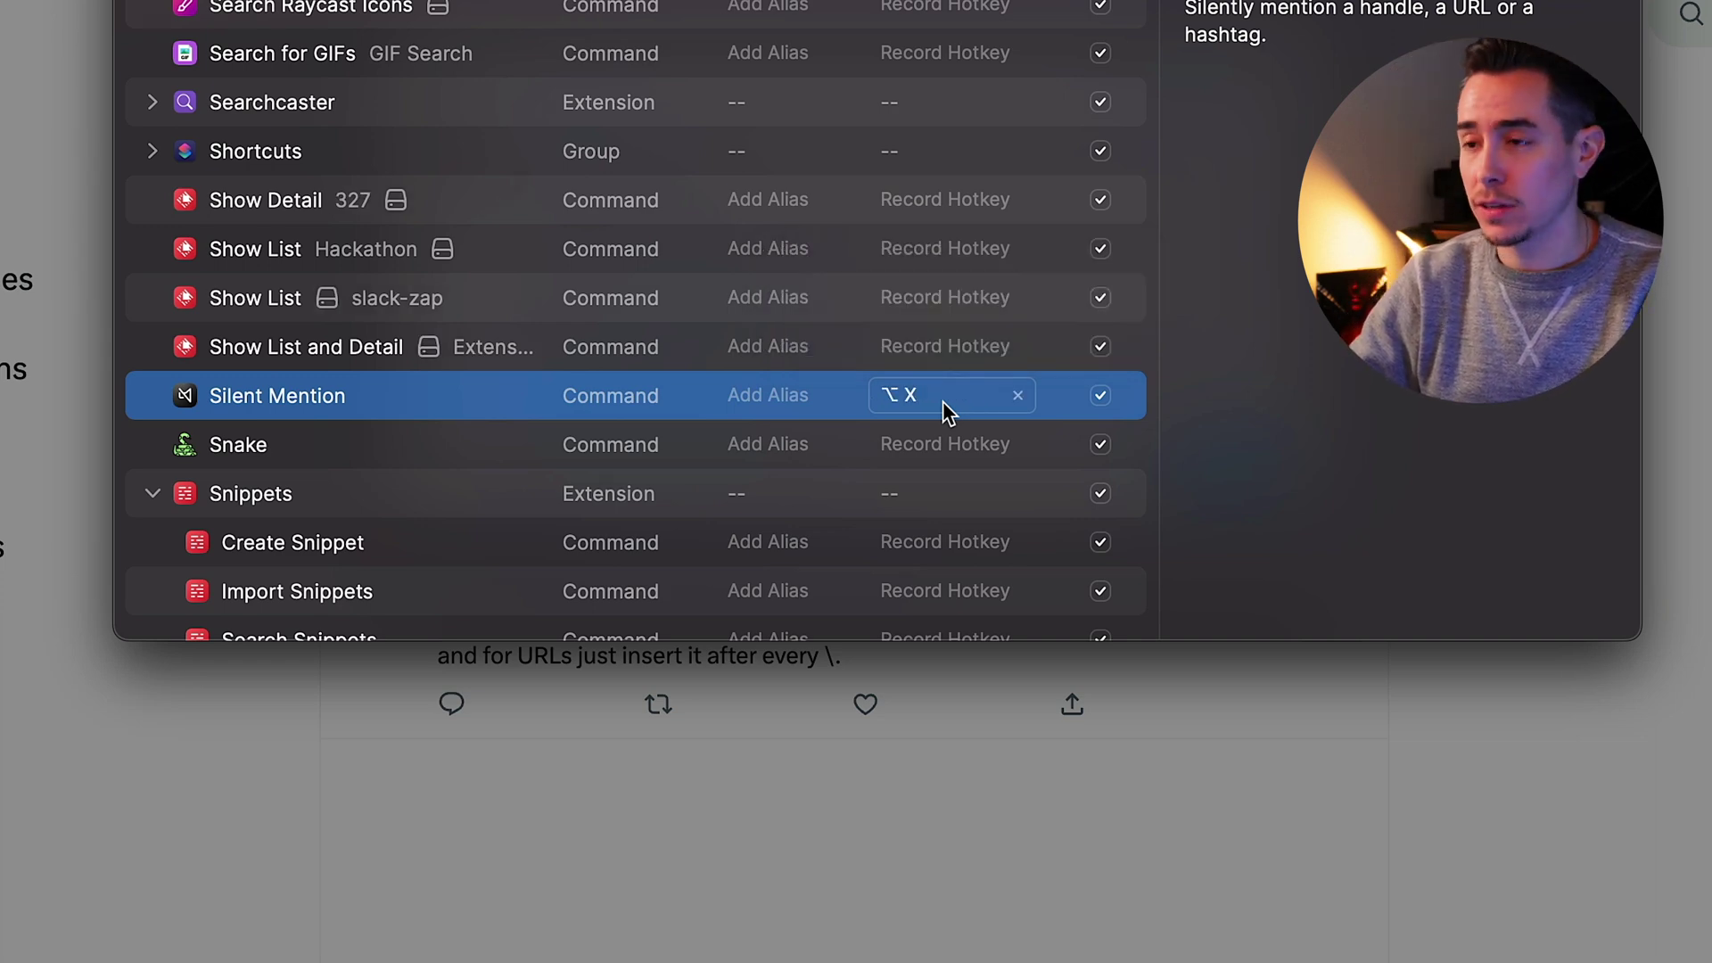
key("super+w")
key("alt+x")
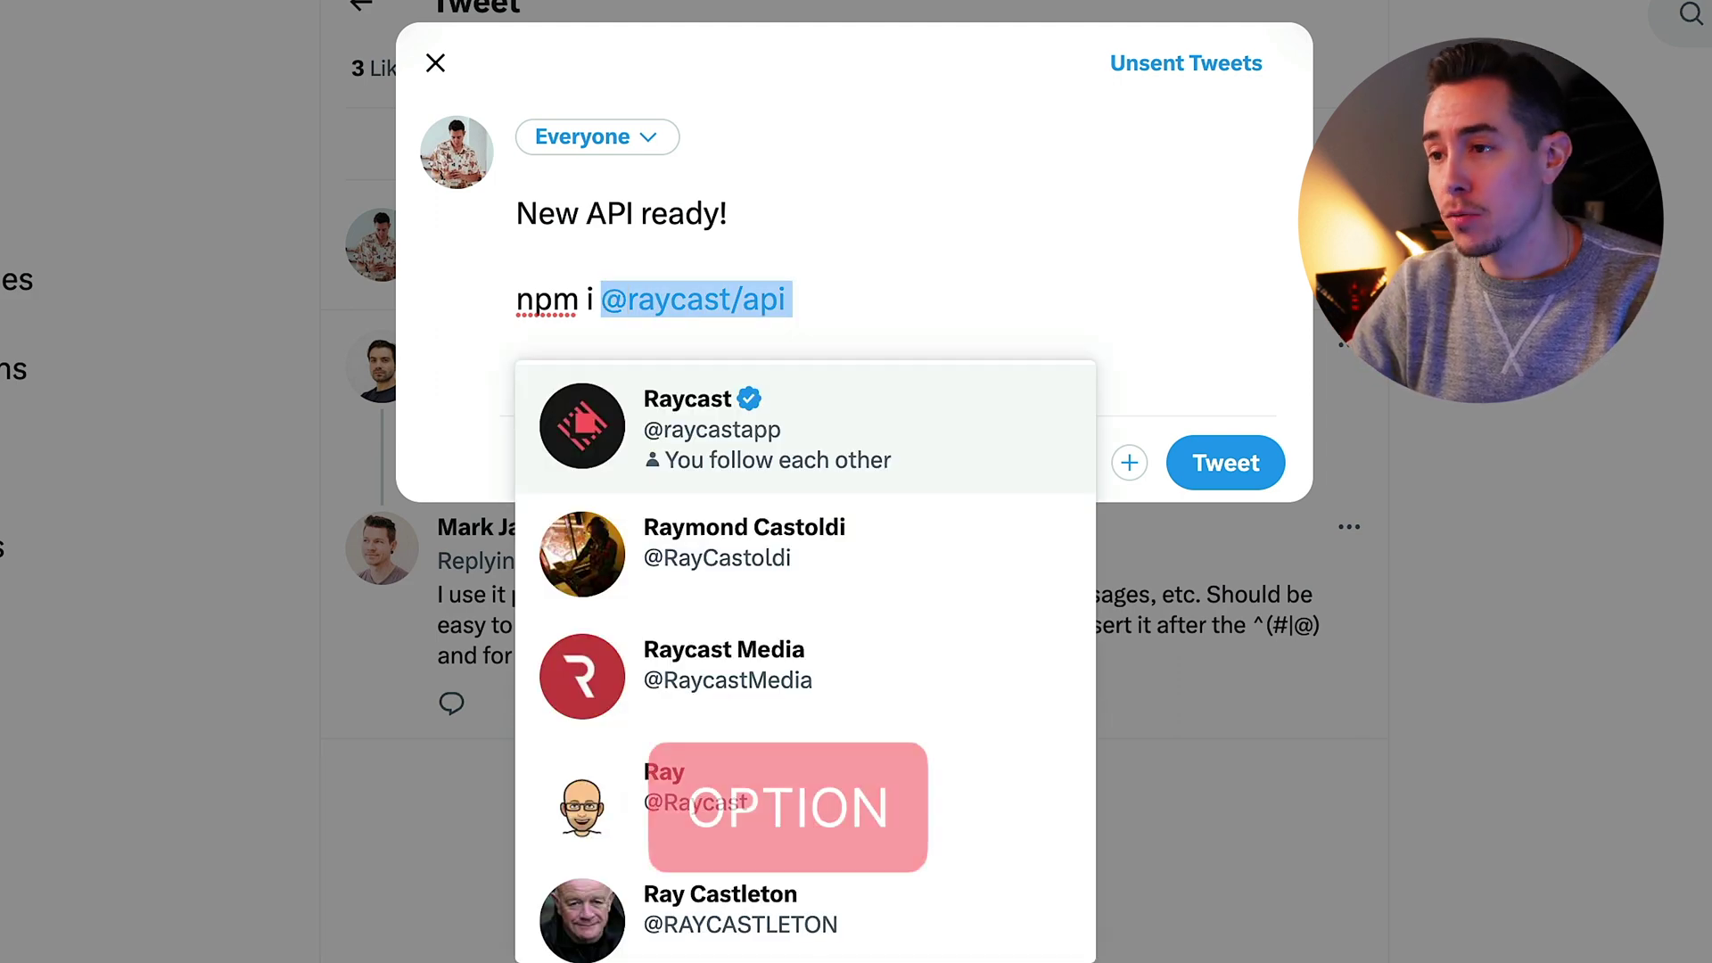
key("alt+x")
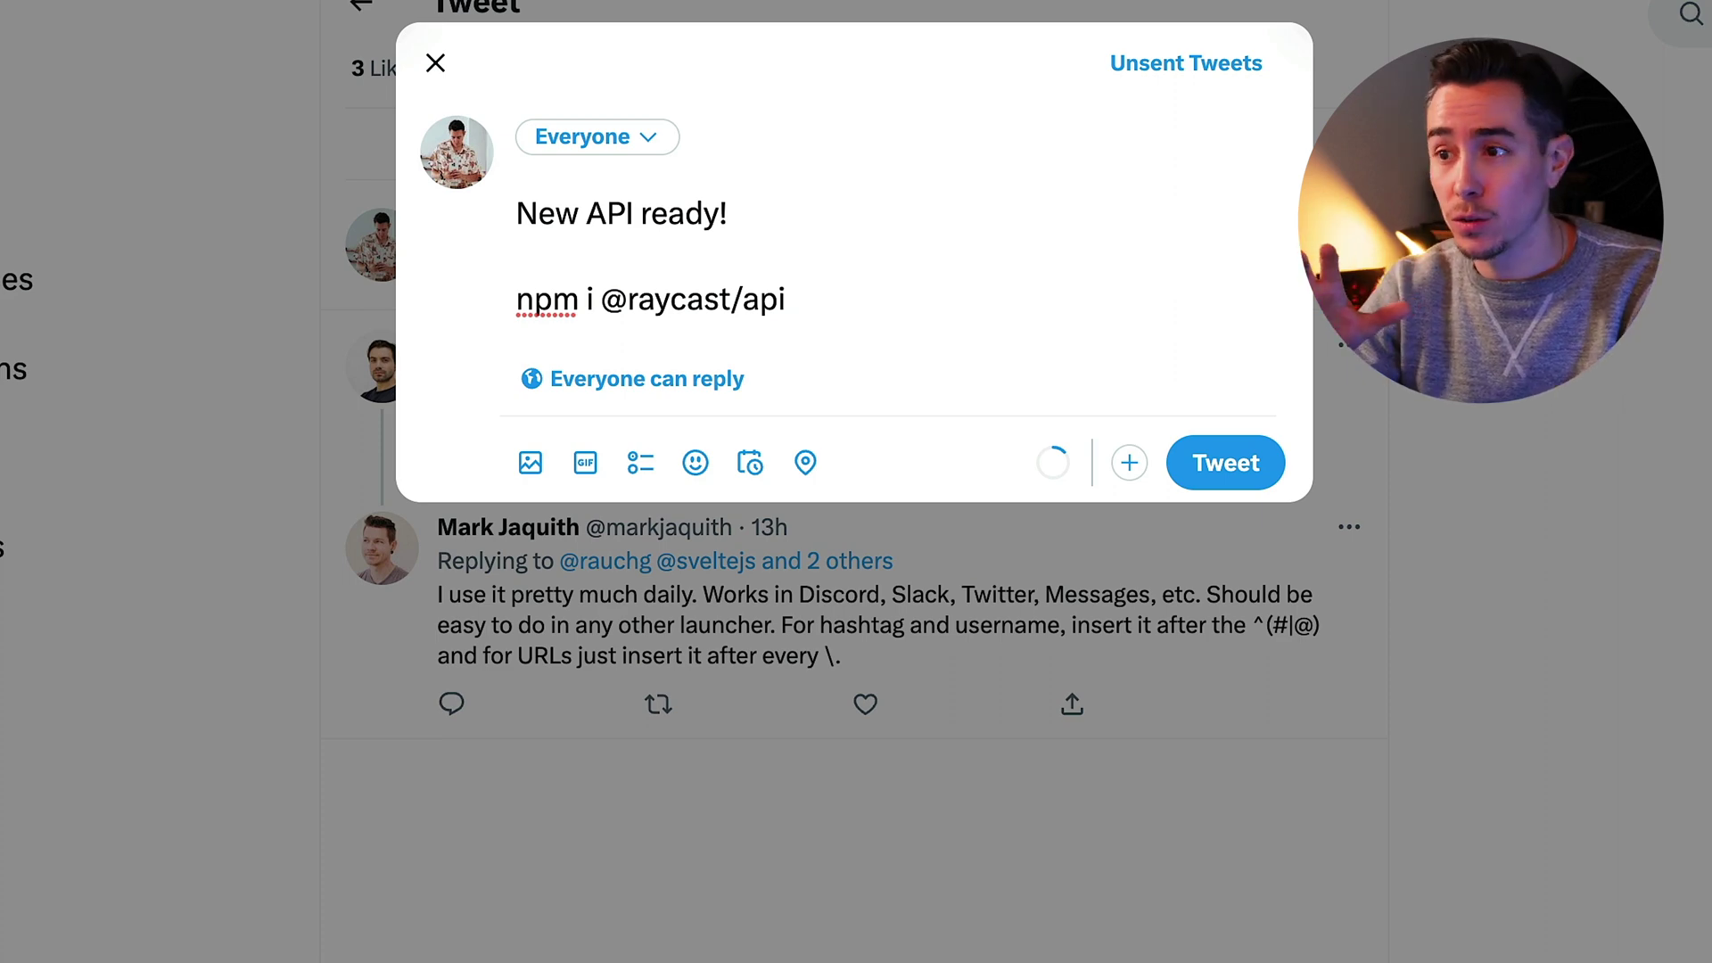
key("Return")
key("Return")
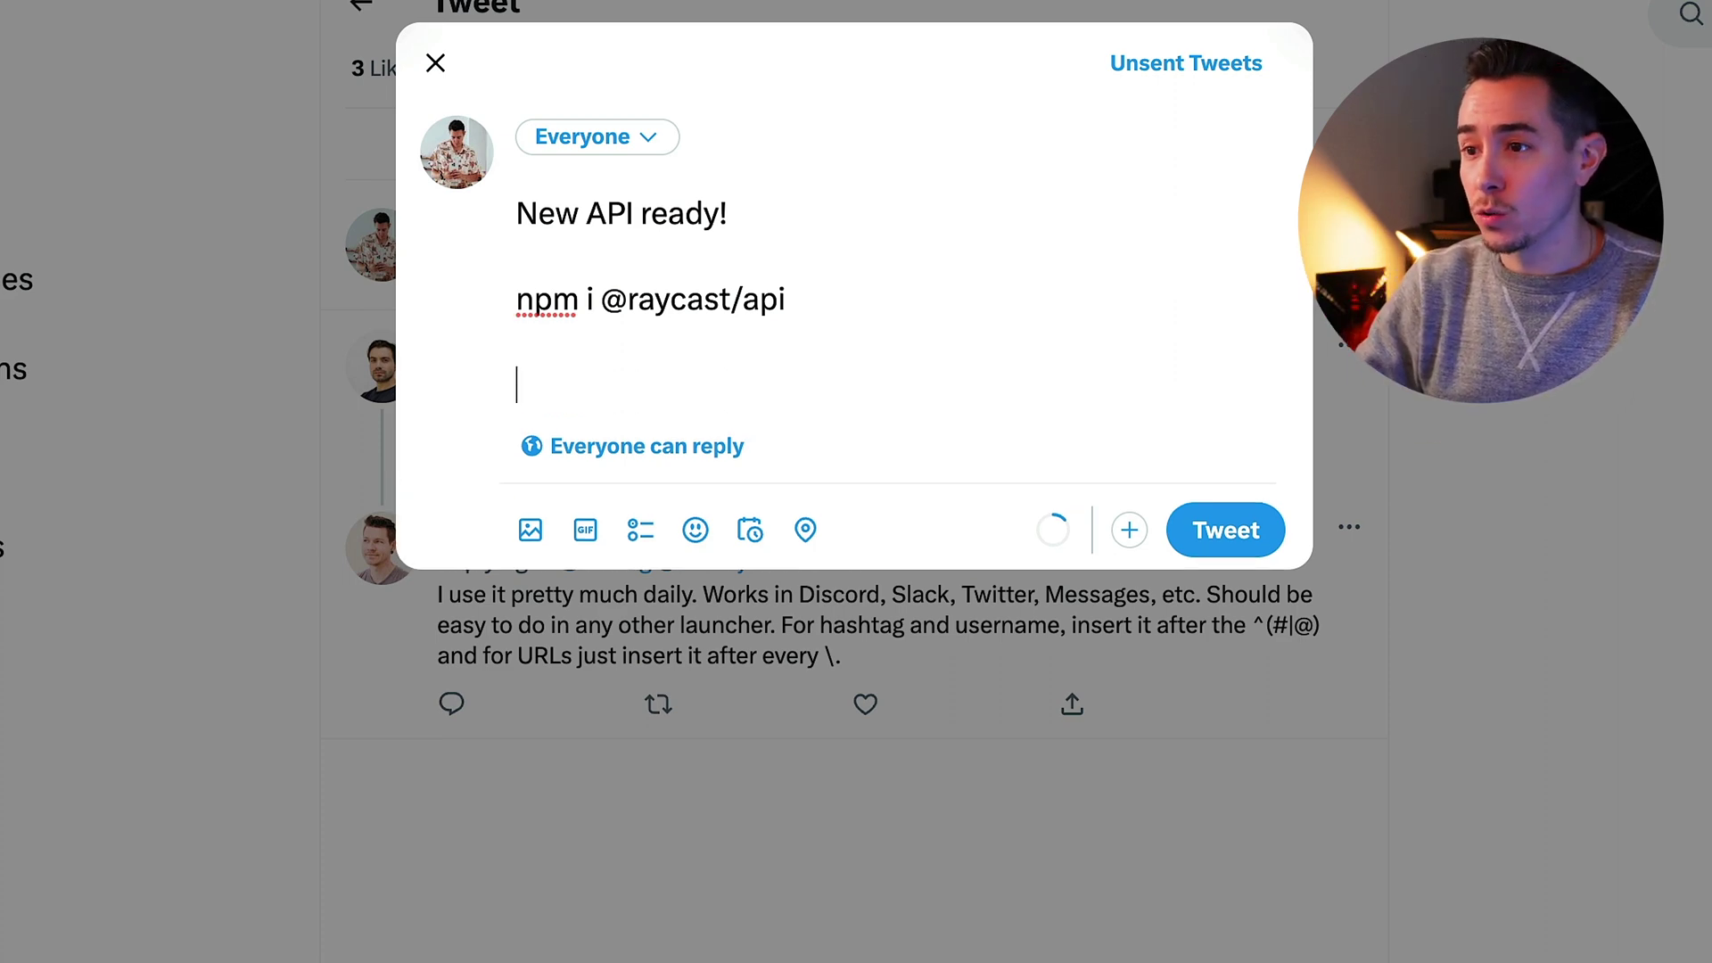
Step: Type '#hashtag', select it, and make it an unlinked hashtag with Option+X
type("#hashtag")
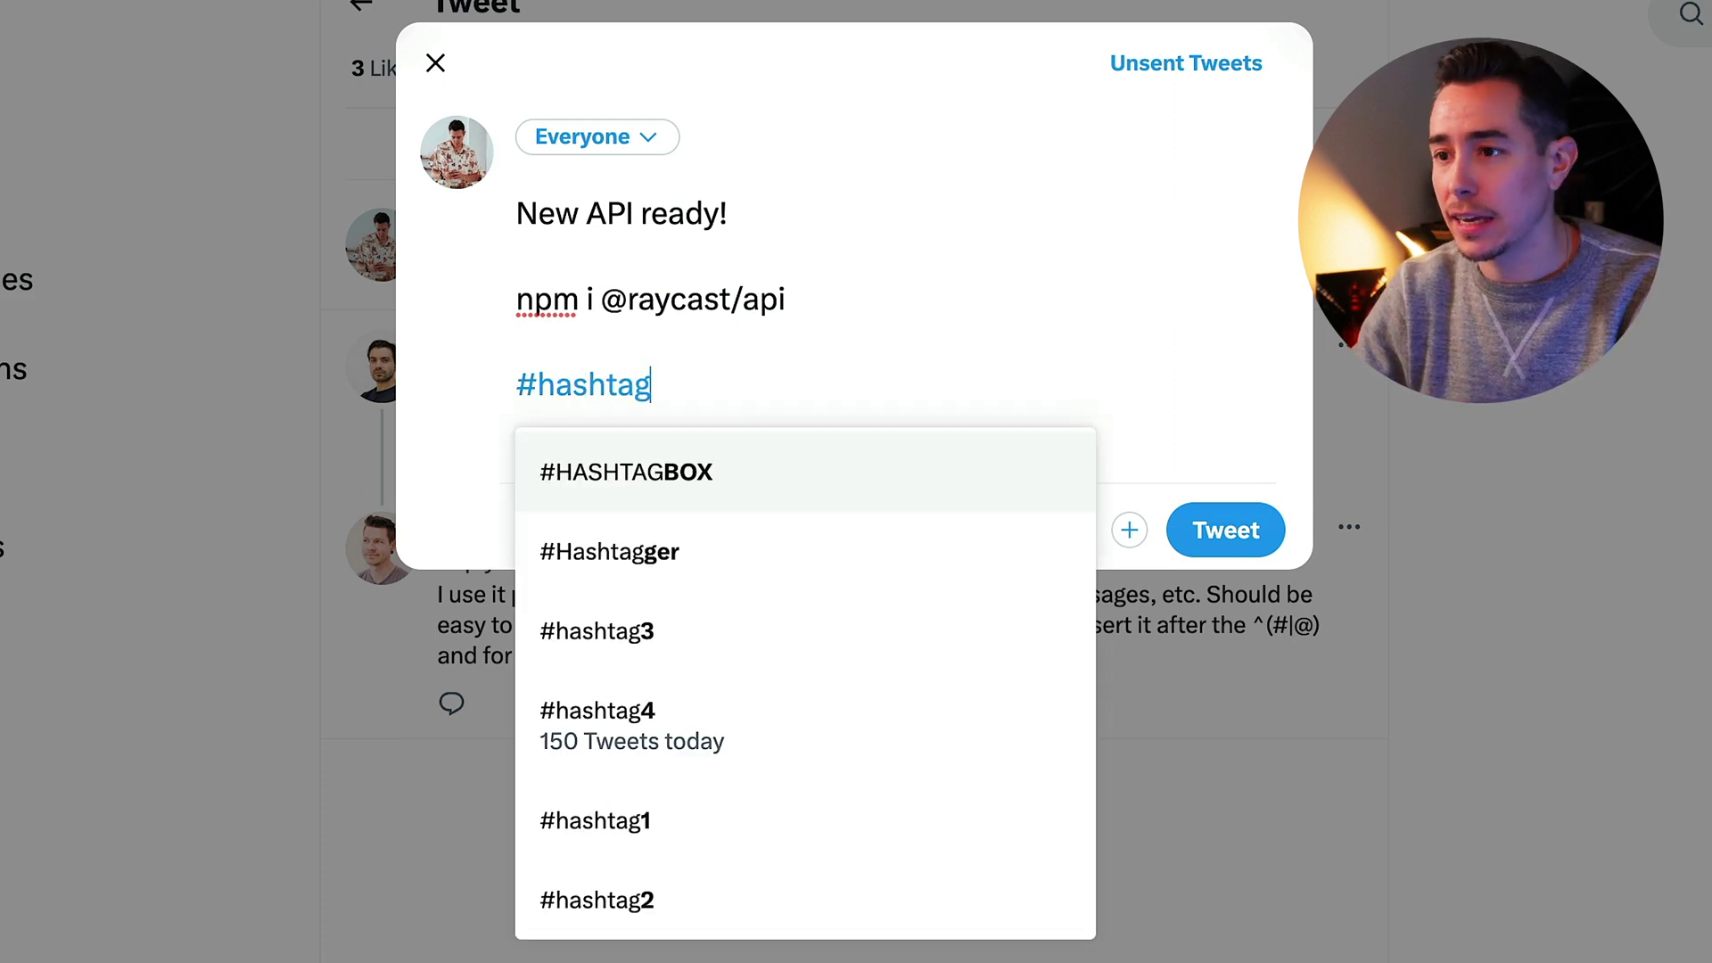
key("shift+super+Left")
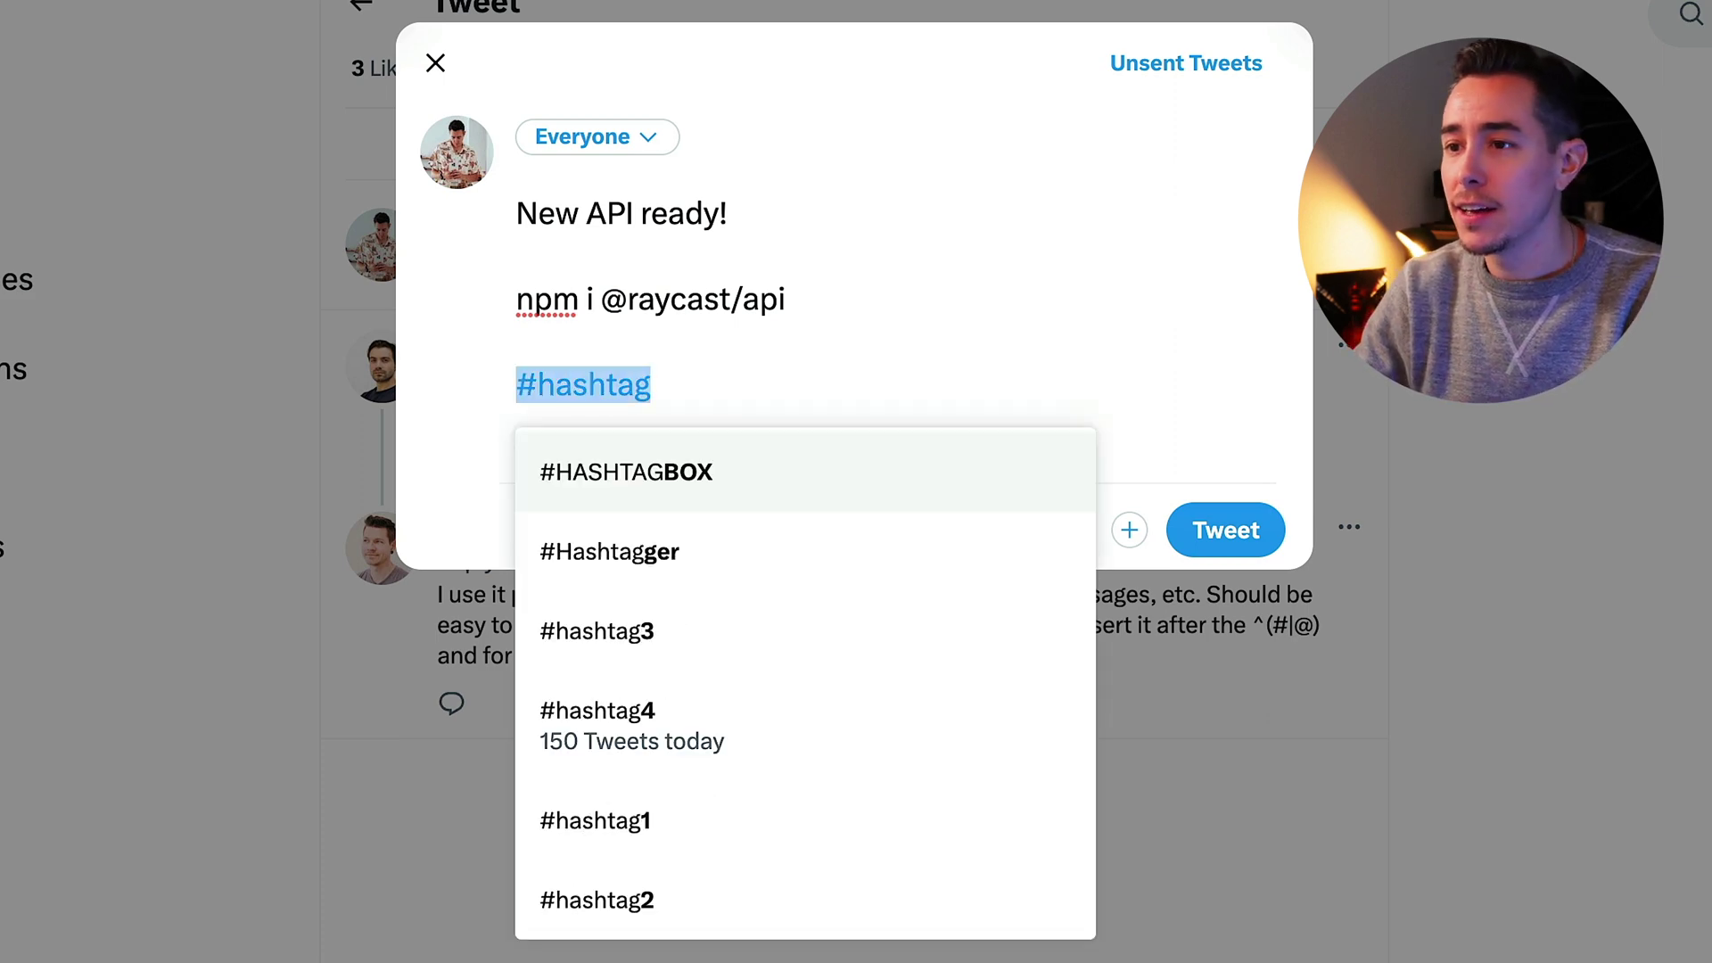
key("alt+x")
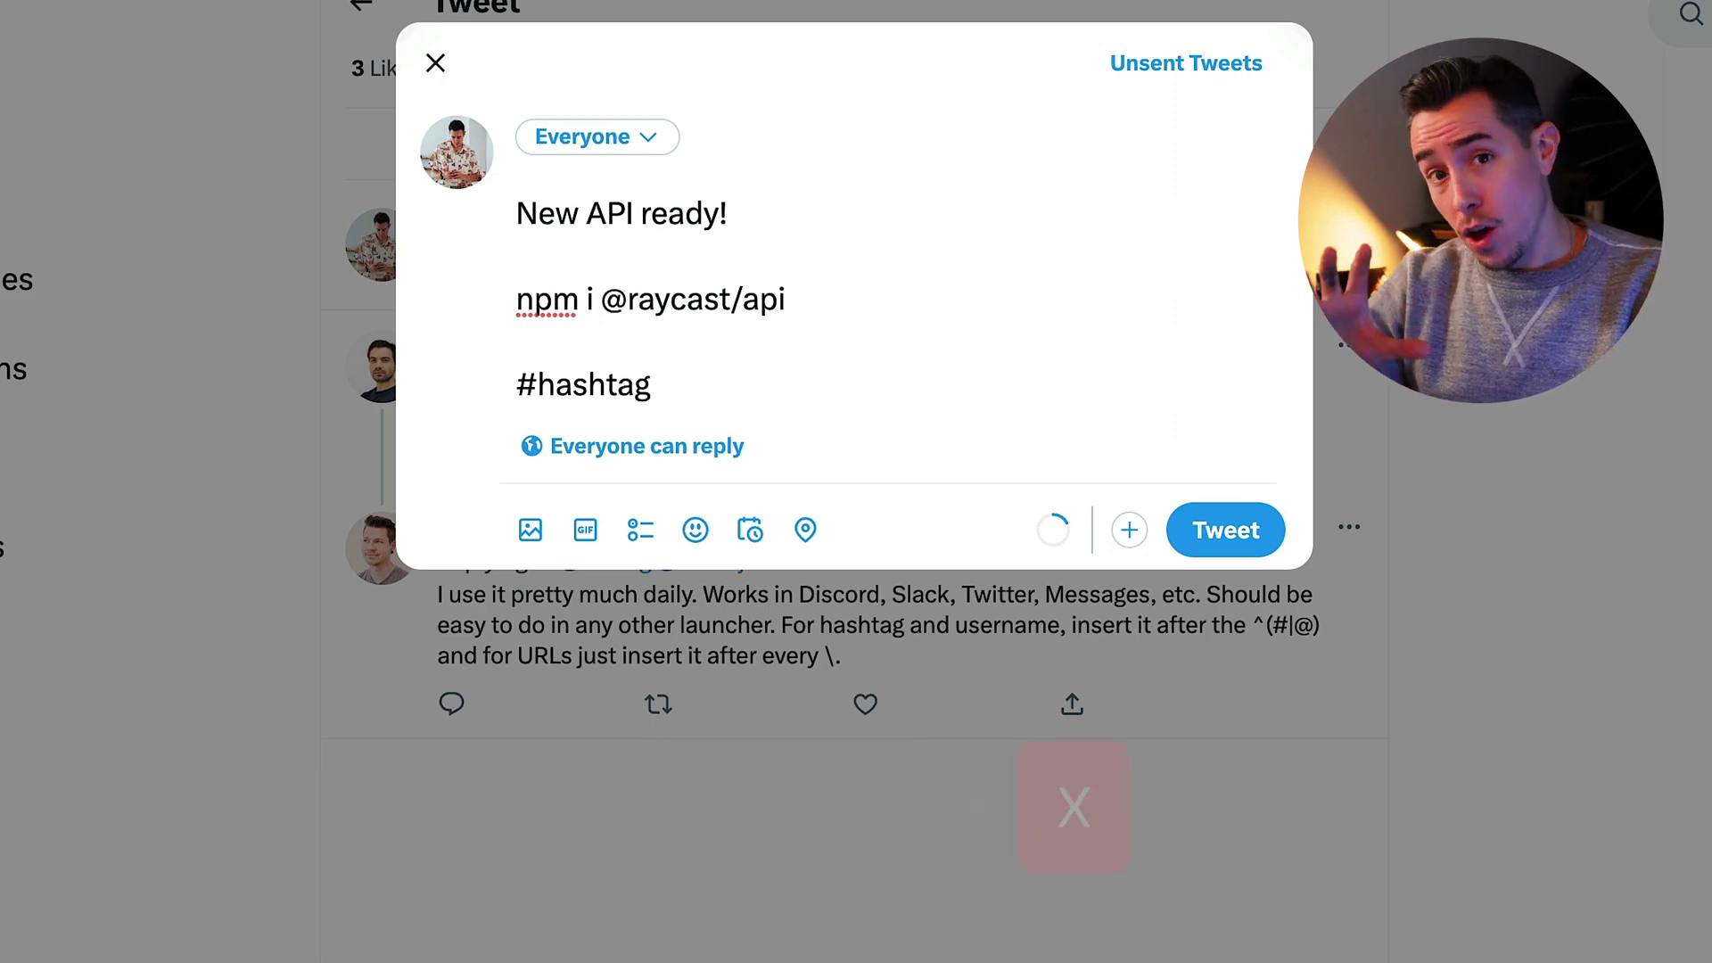
key("alt+space")
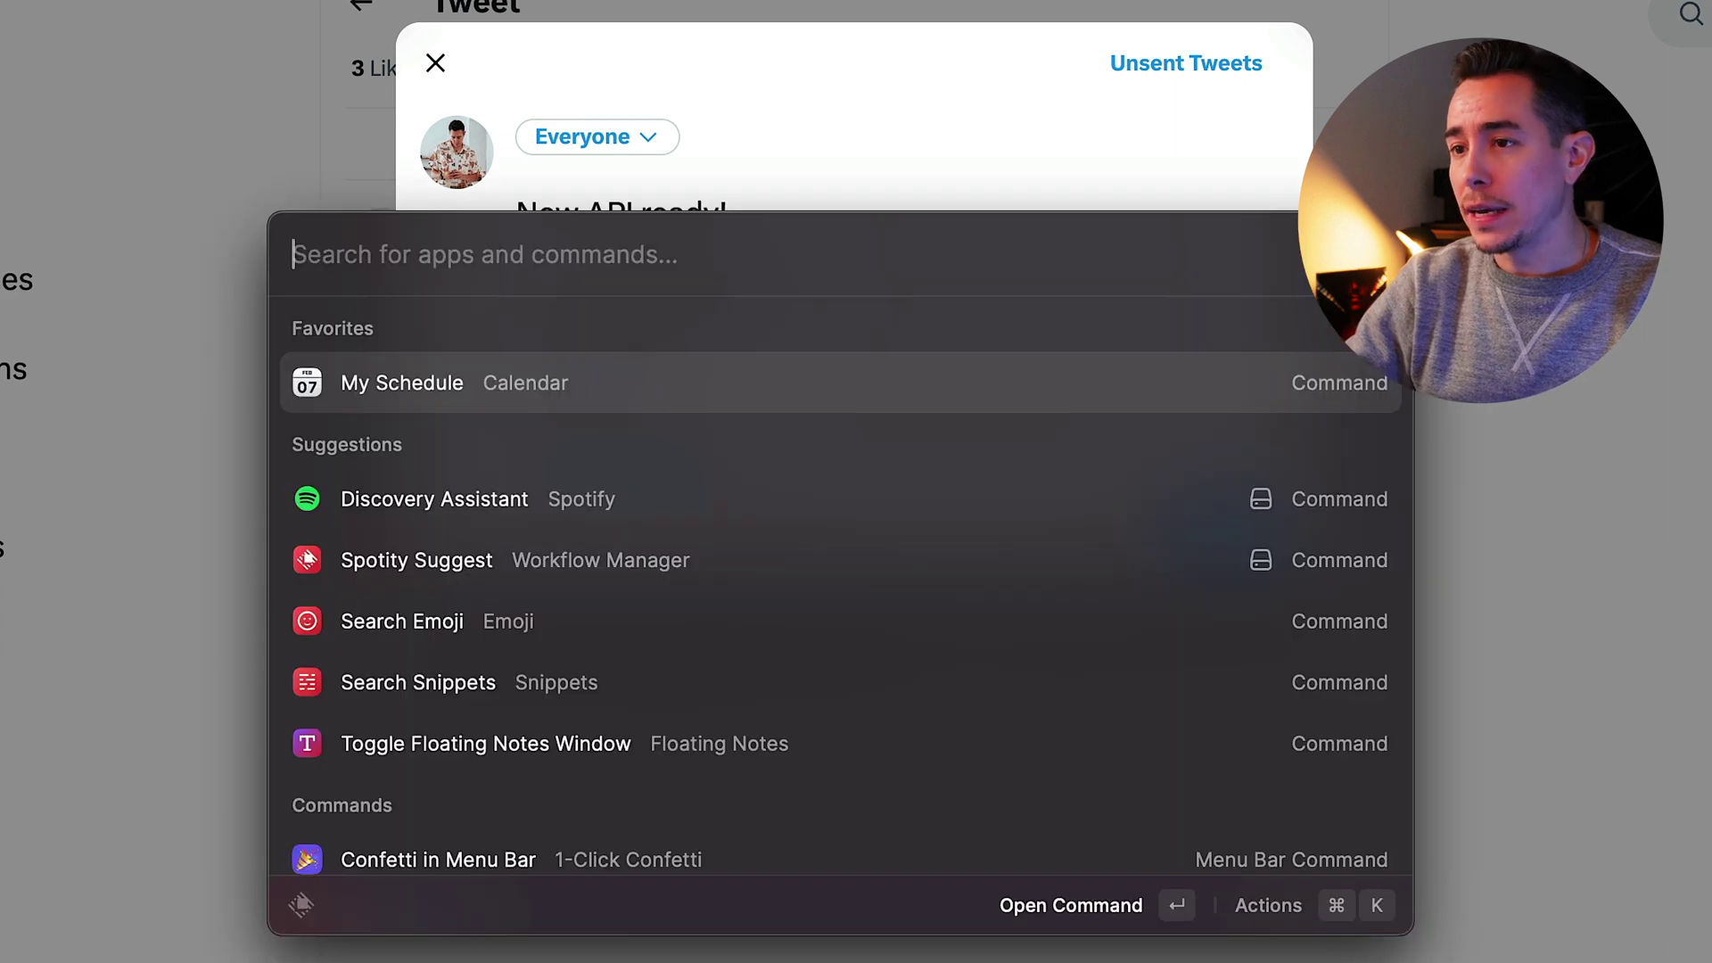
type("sil")
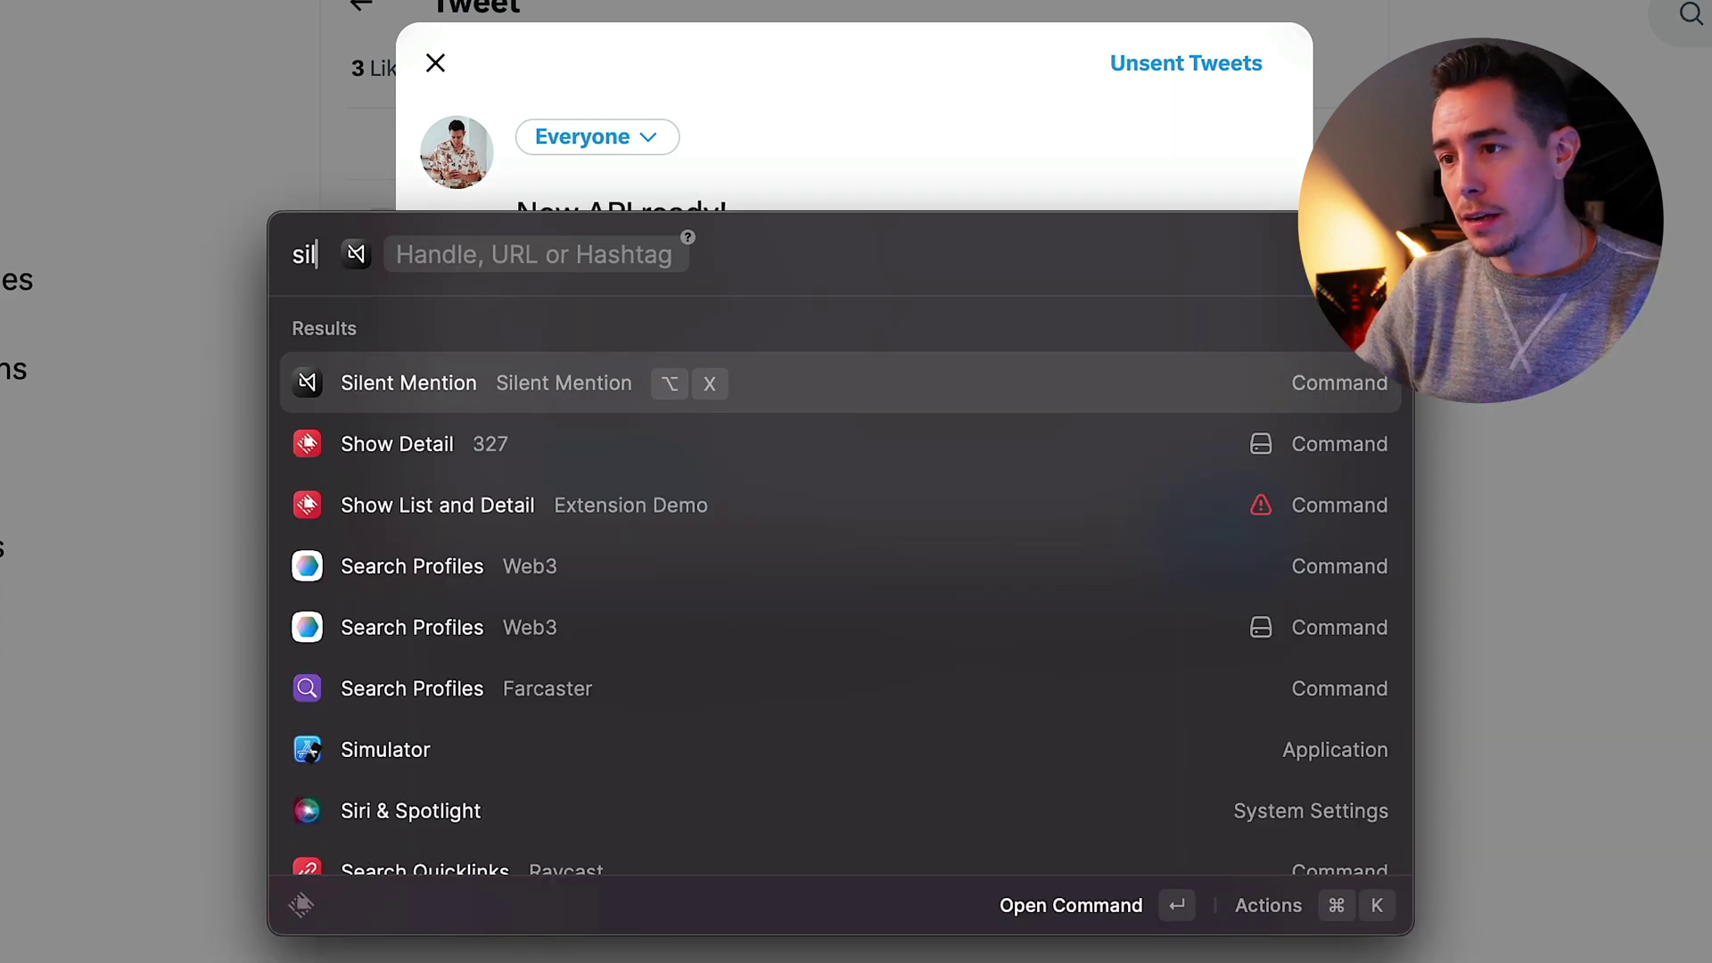
left_click(397, 254)
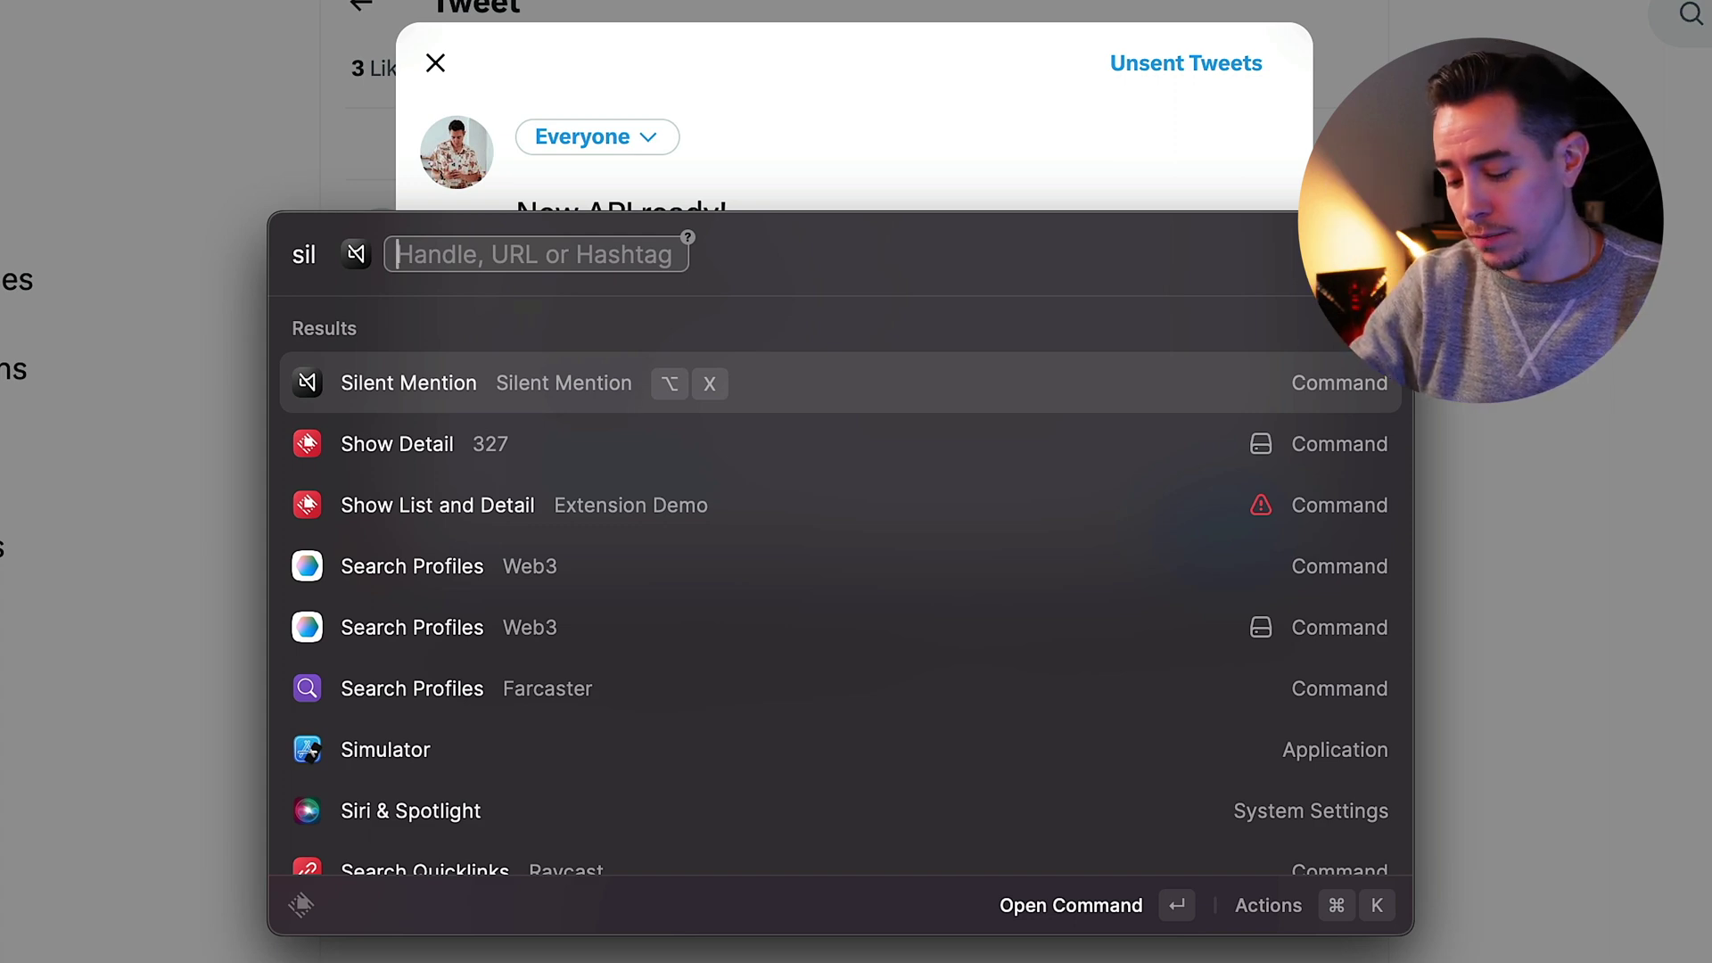
type("www.google.com")
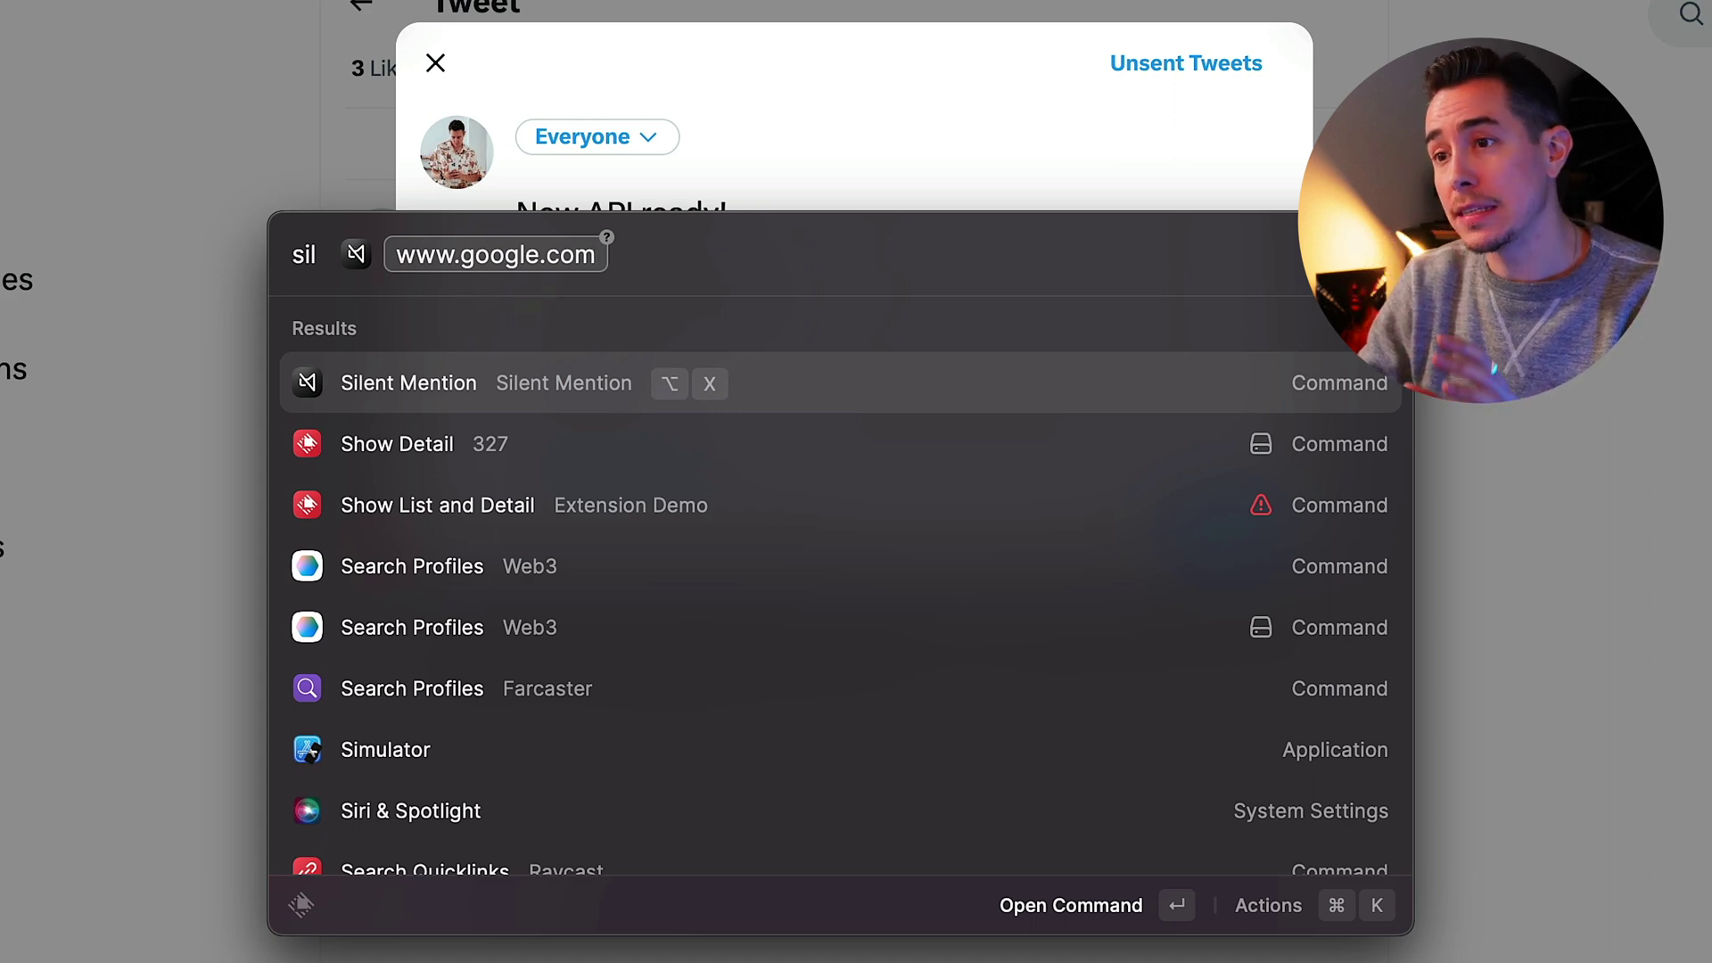
key("Return")
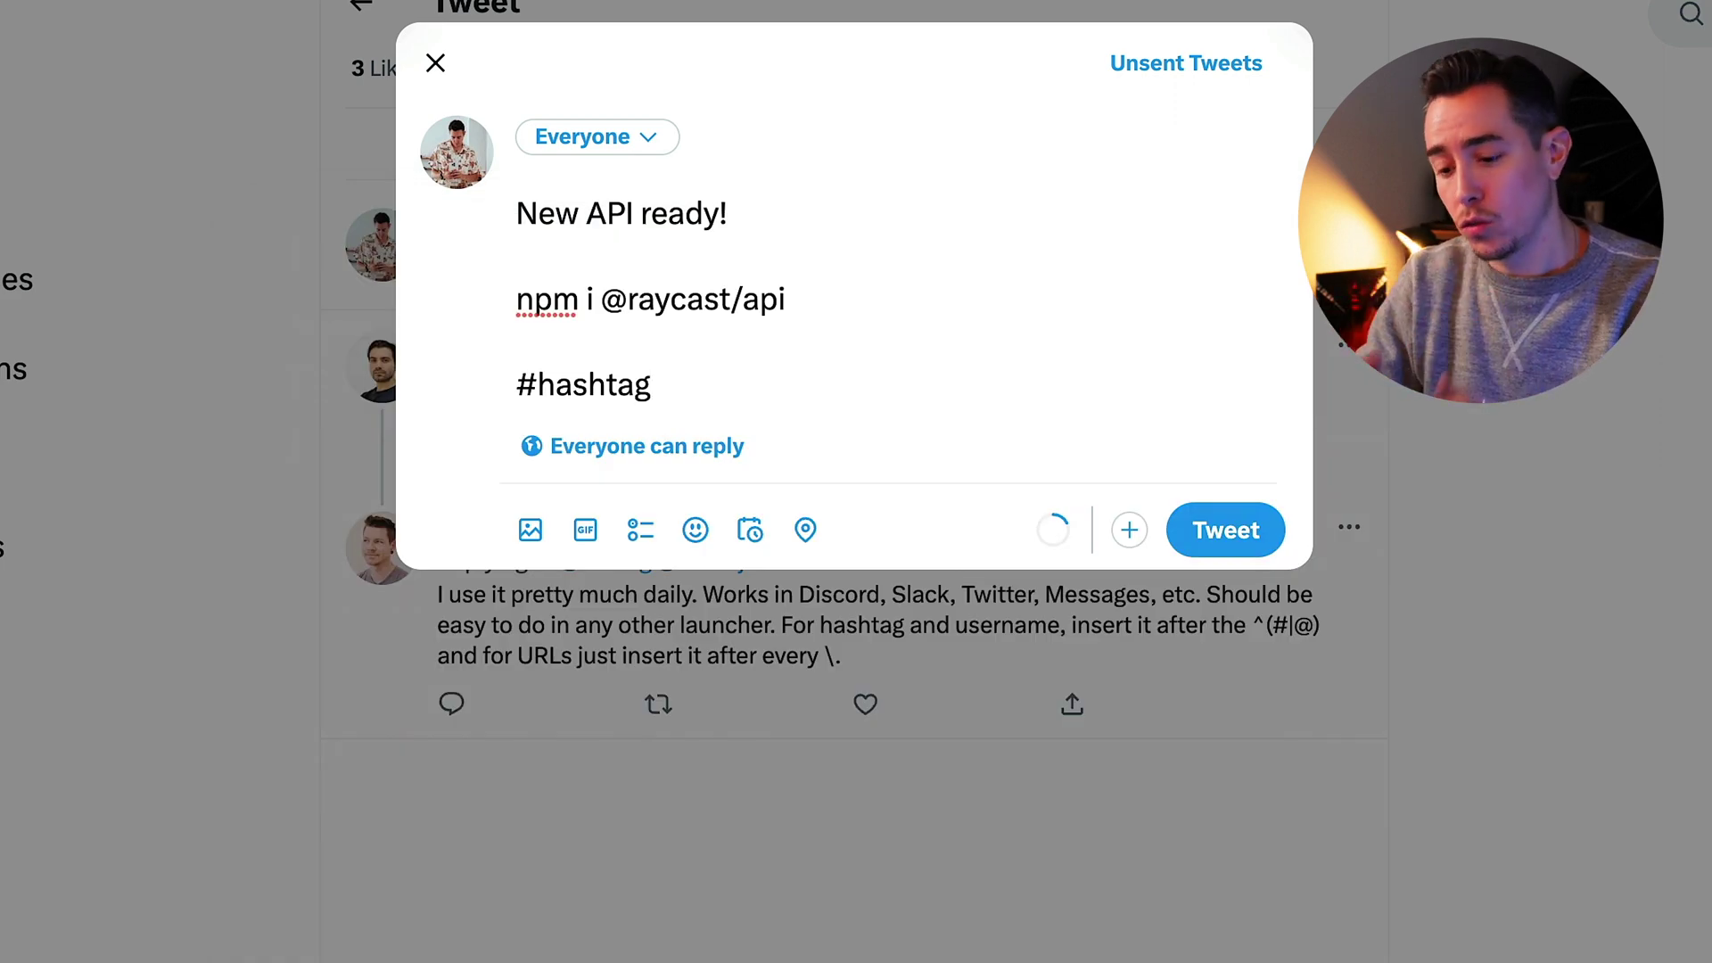
key("Return")
key("Return")
type("www.google.com")
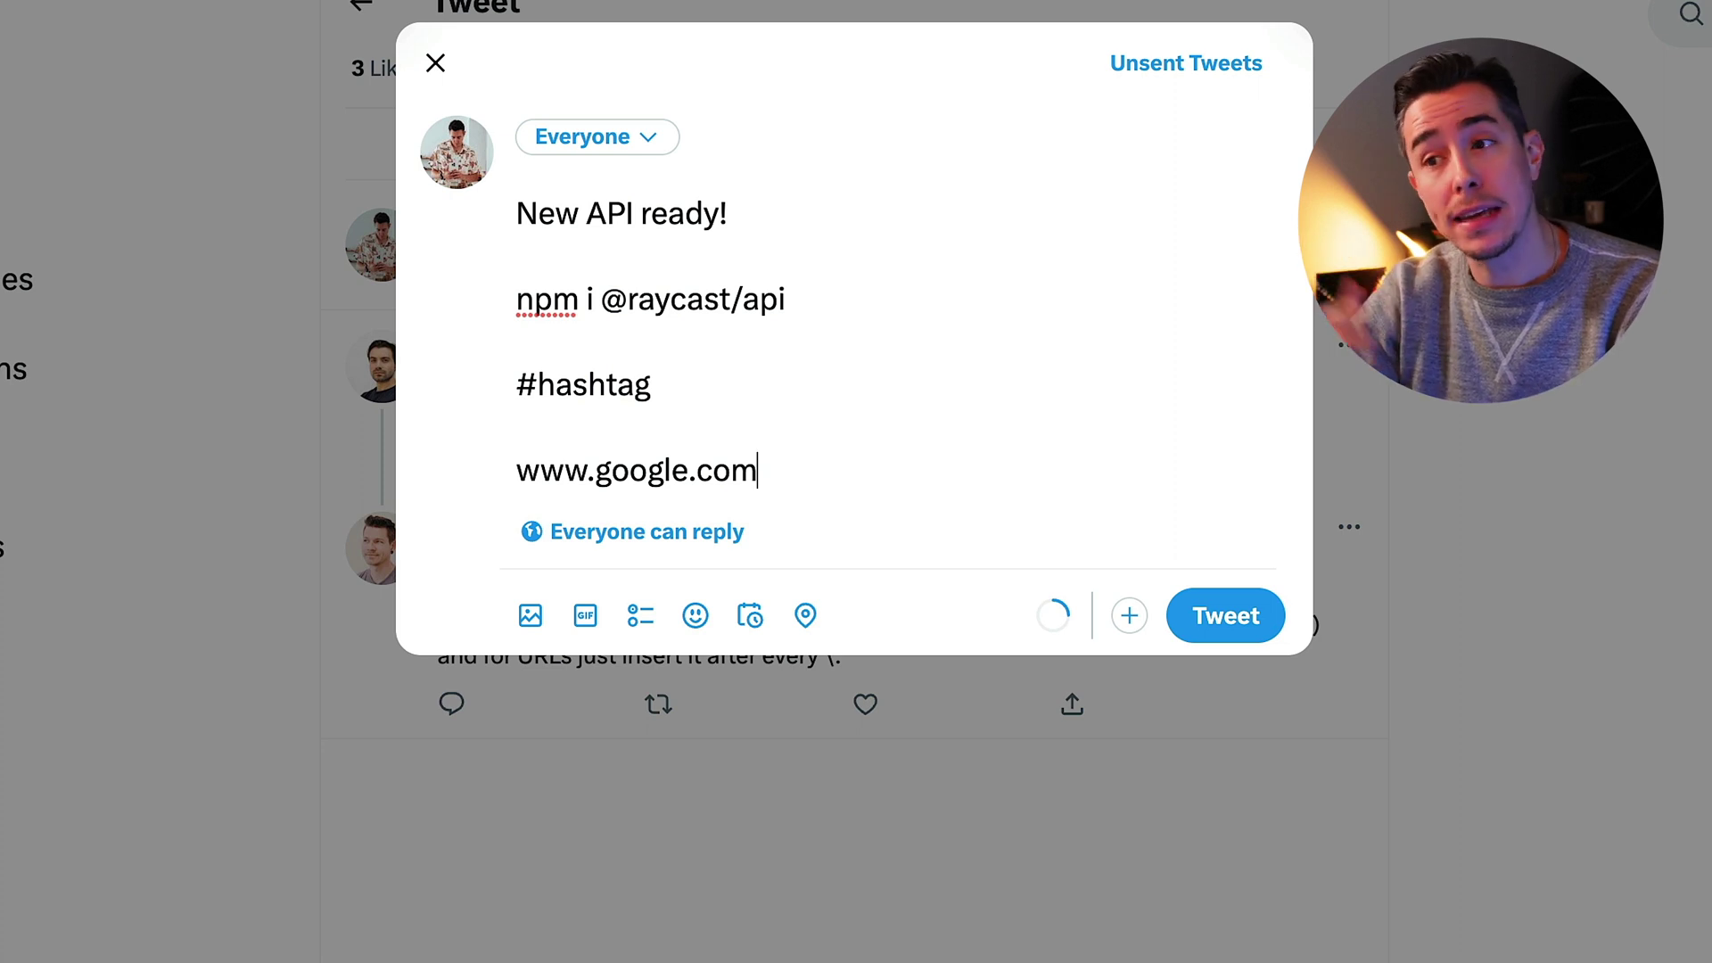
left_click_drag(787, 474, 503, 481)
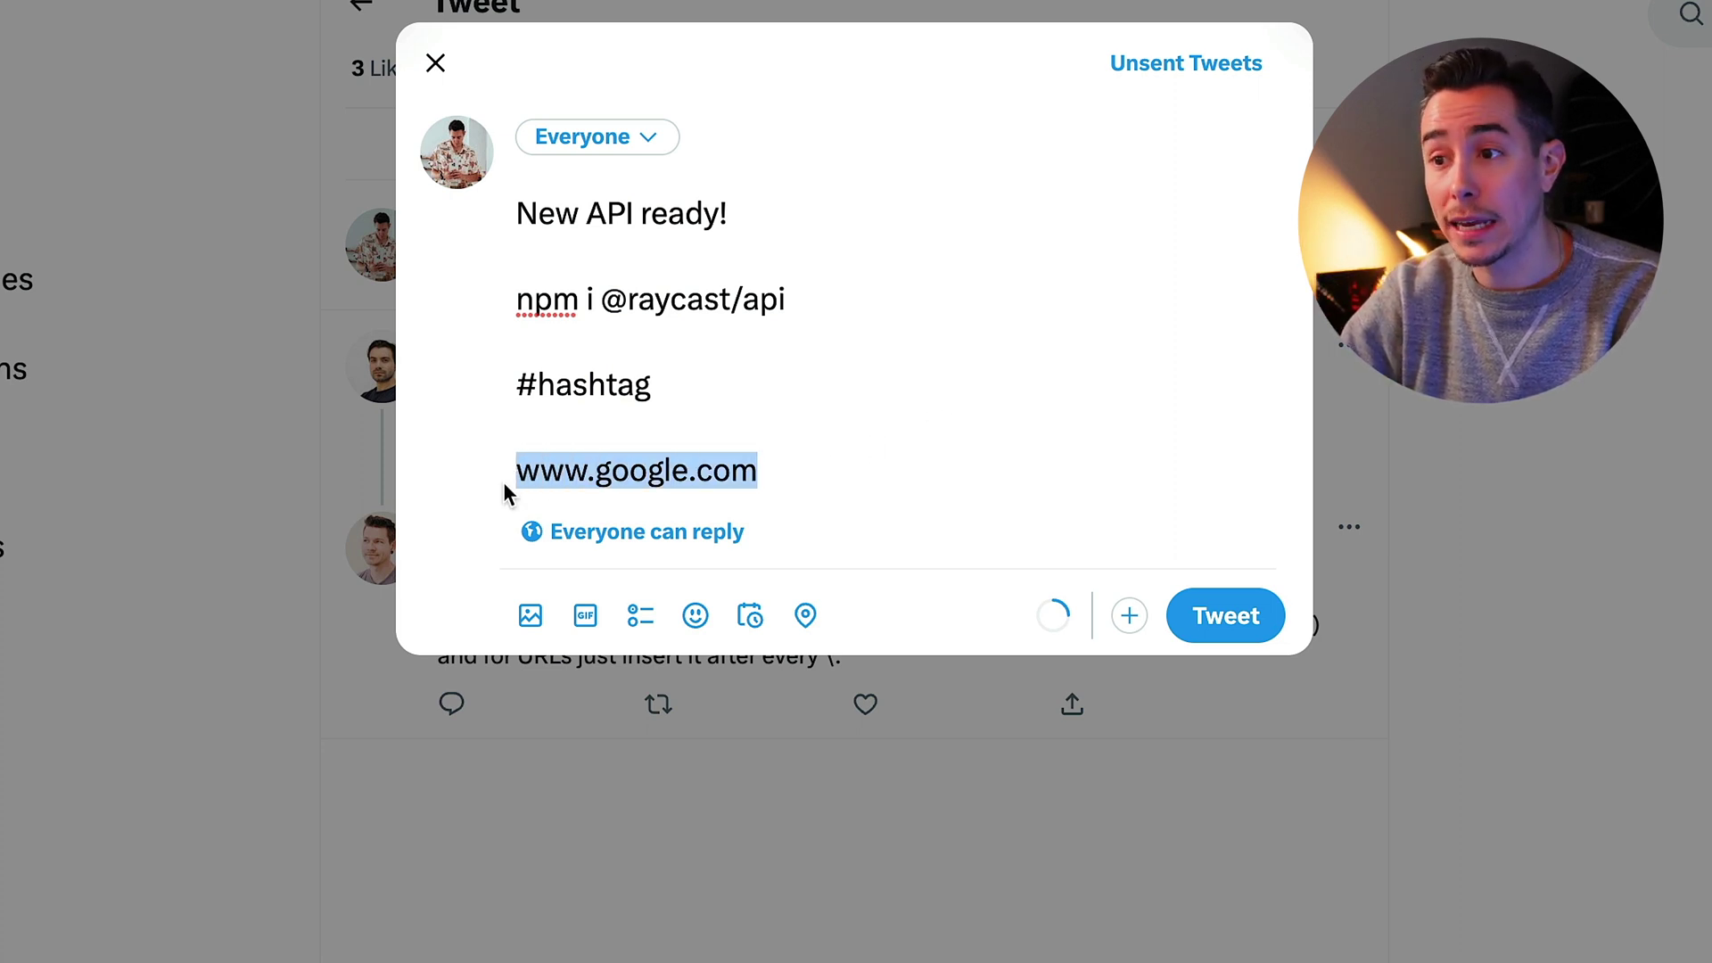
left_click(797, 473)
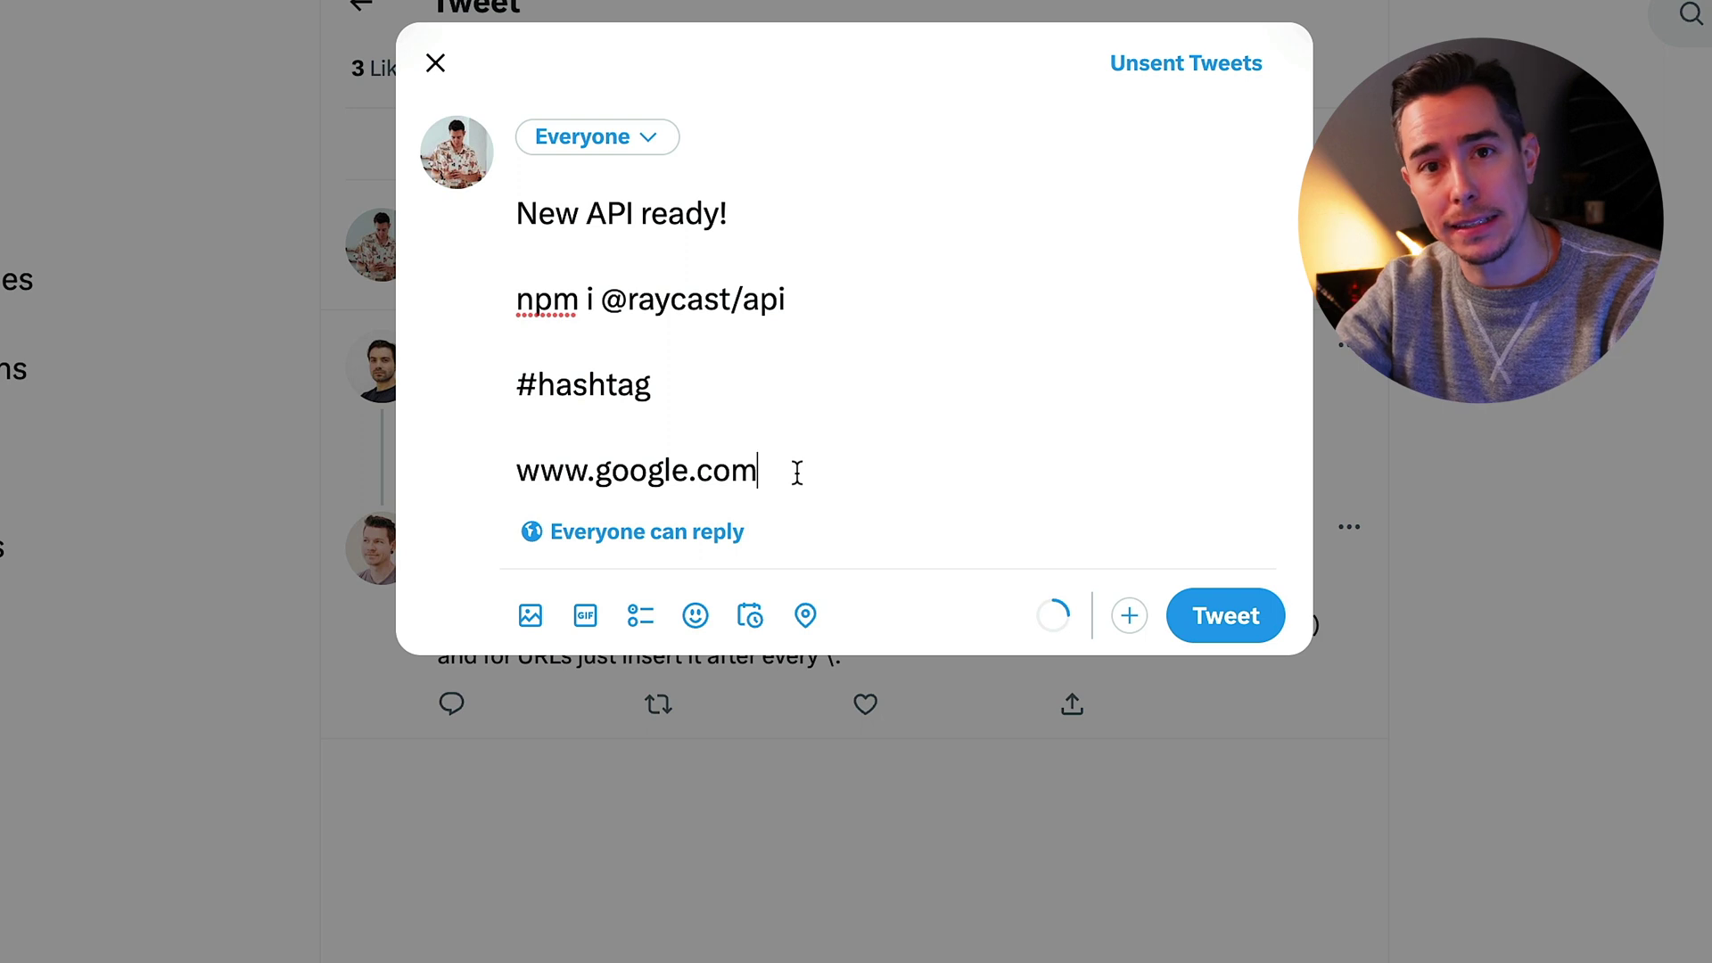
key("shift+Up")
key("shift+Up")
key("shift+Up")
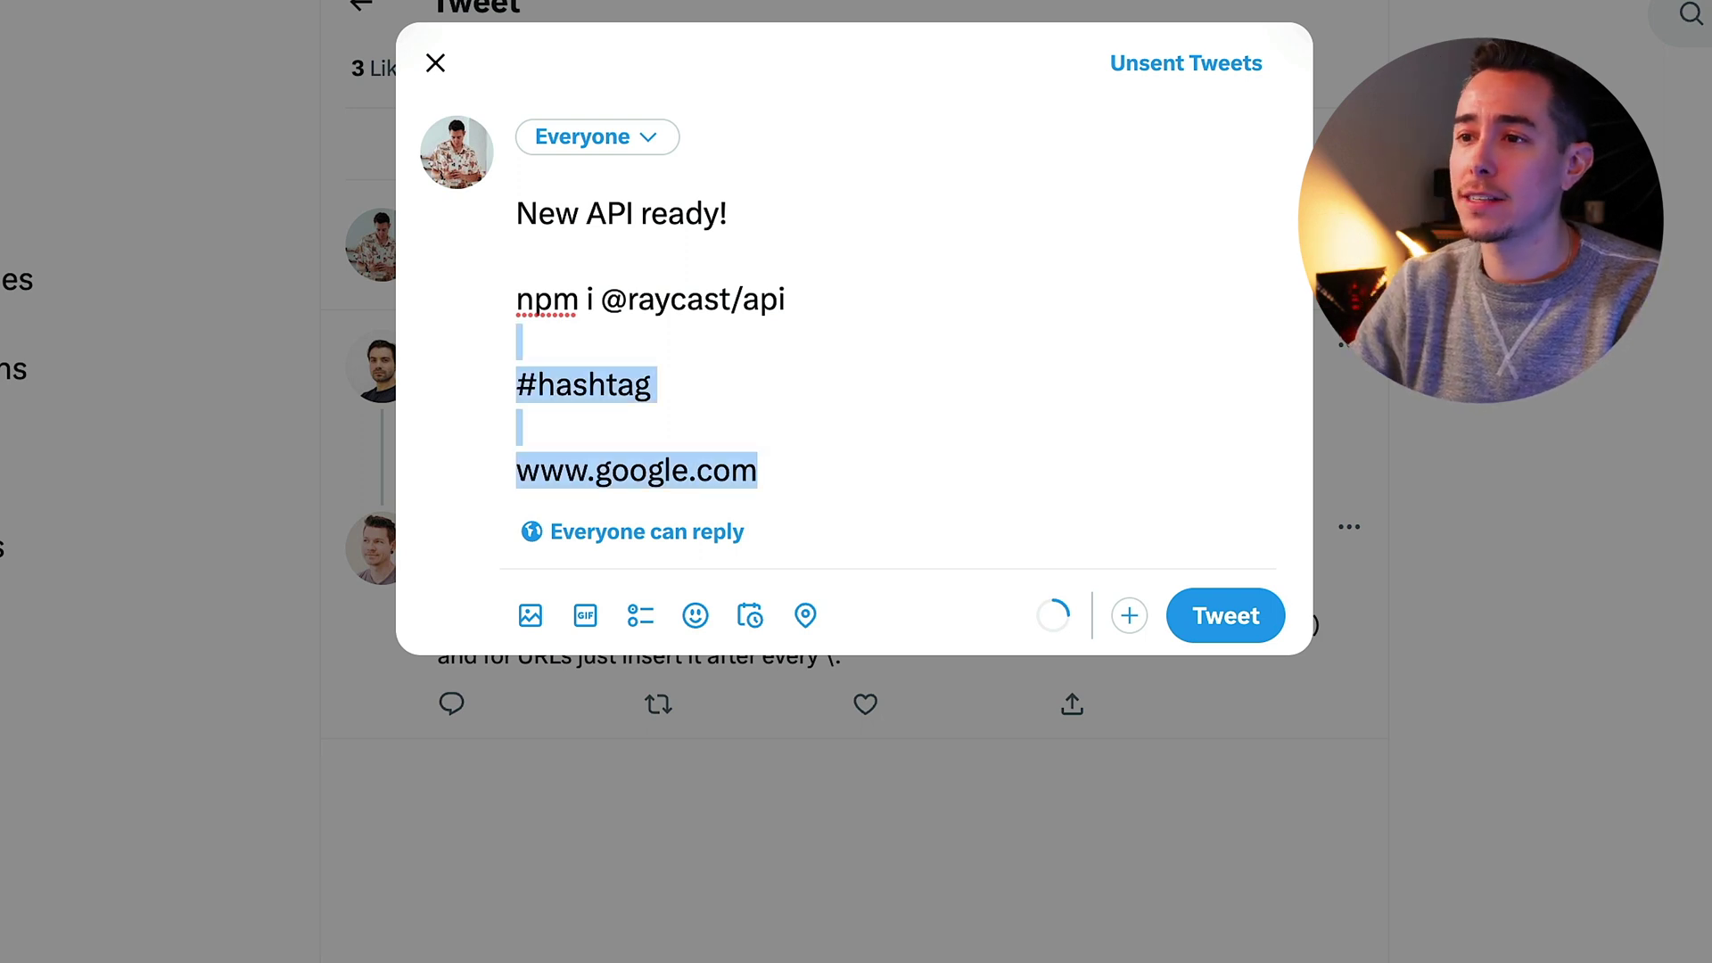